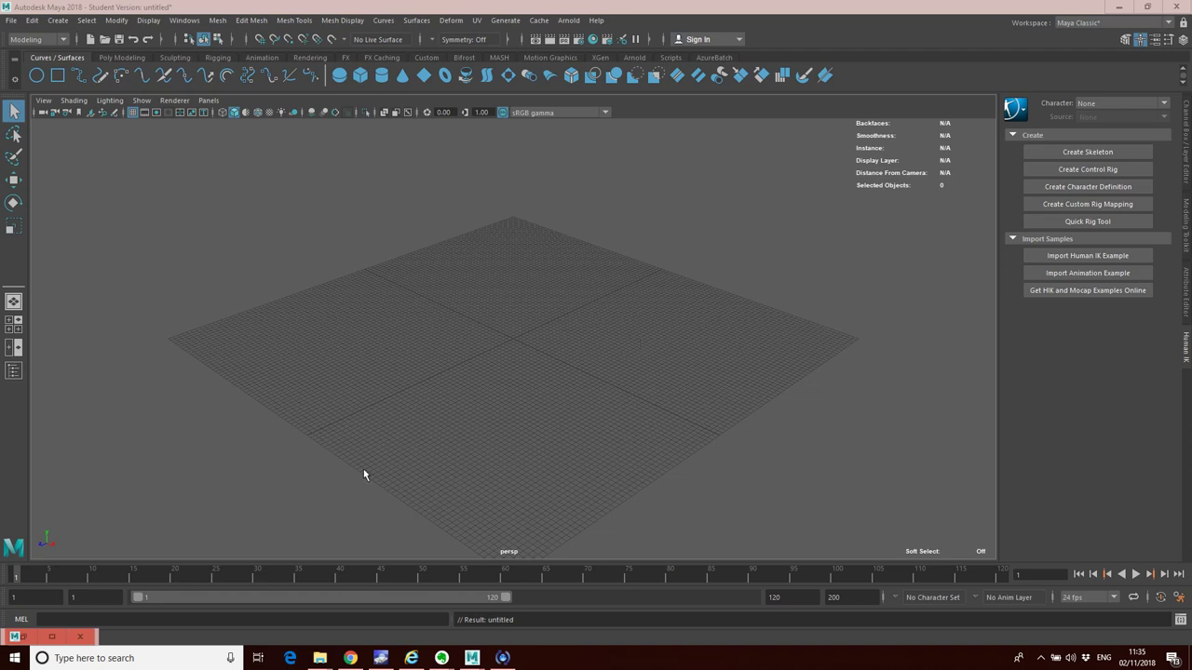
- Switch to File Explorer to view the files in the MayaProj scenes folder, and return to Maya
mouse_move(319, 658)
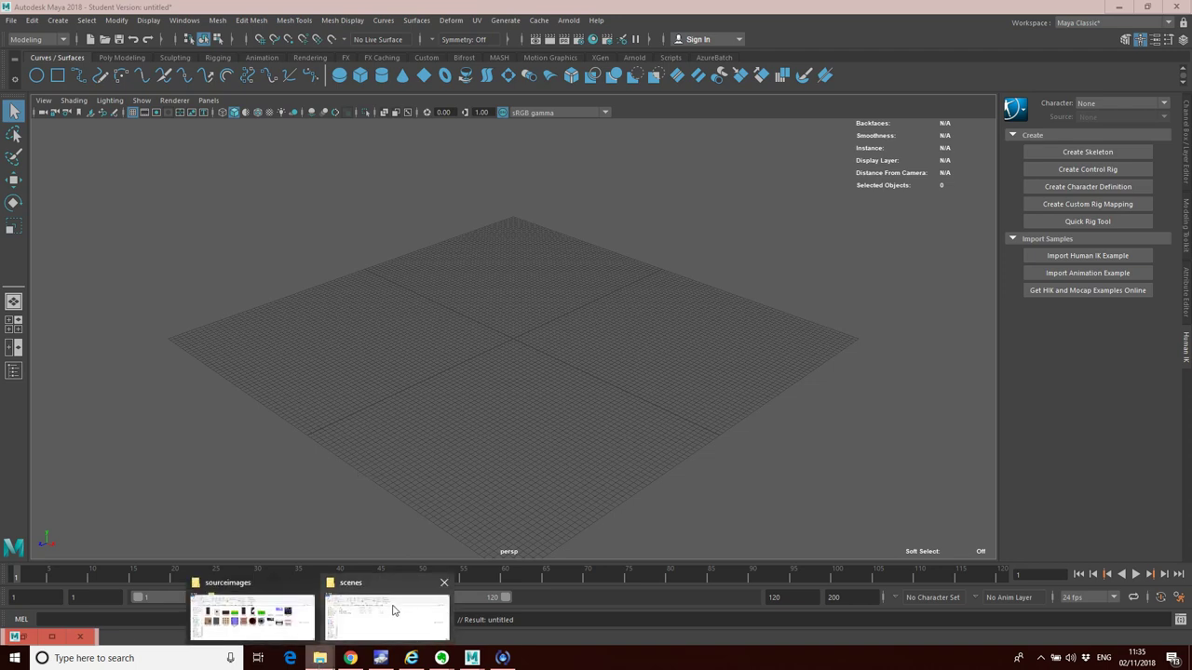
left_click(395, 615)
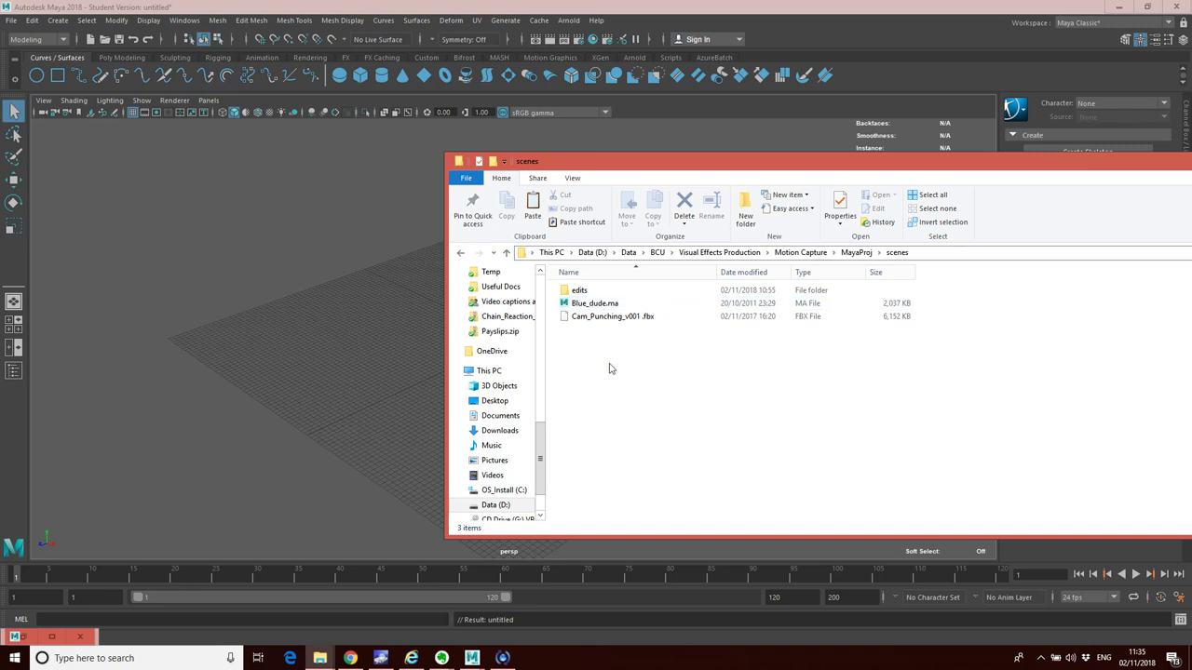
left_click(333, 234)
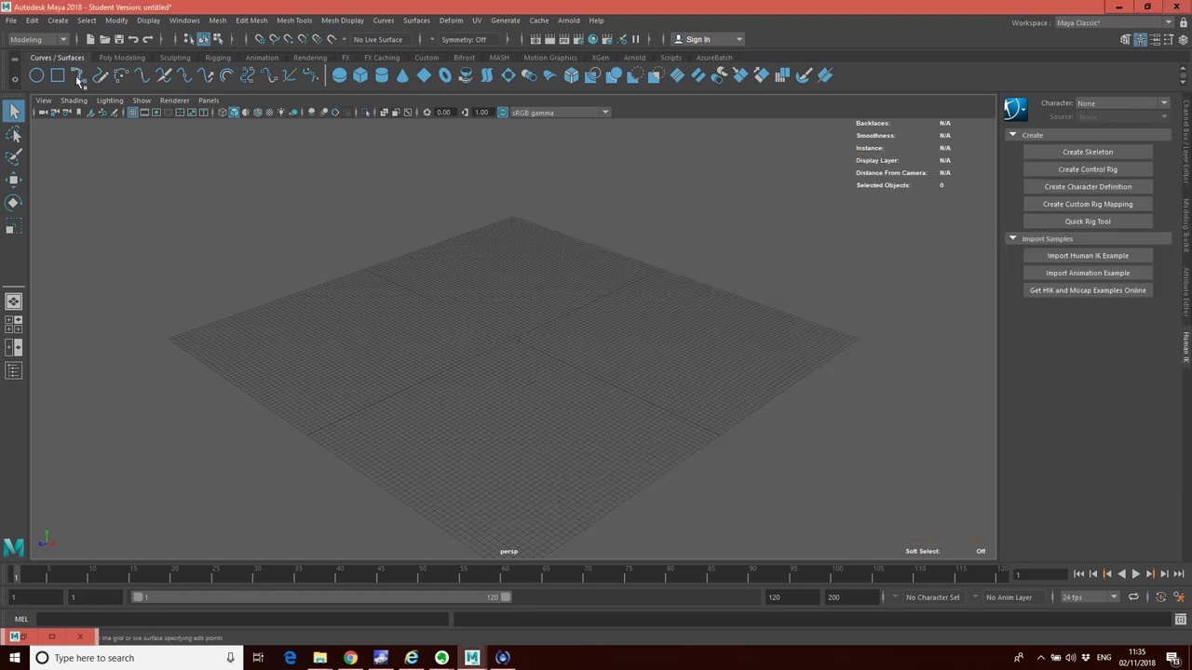
- Import the motion capture file "Cam_Punching_v001 .fbx" from the scenes folder and frame the imported skeleton
left_click(11, 20)
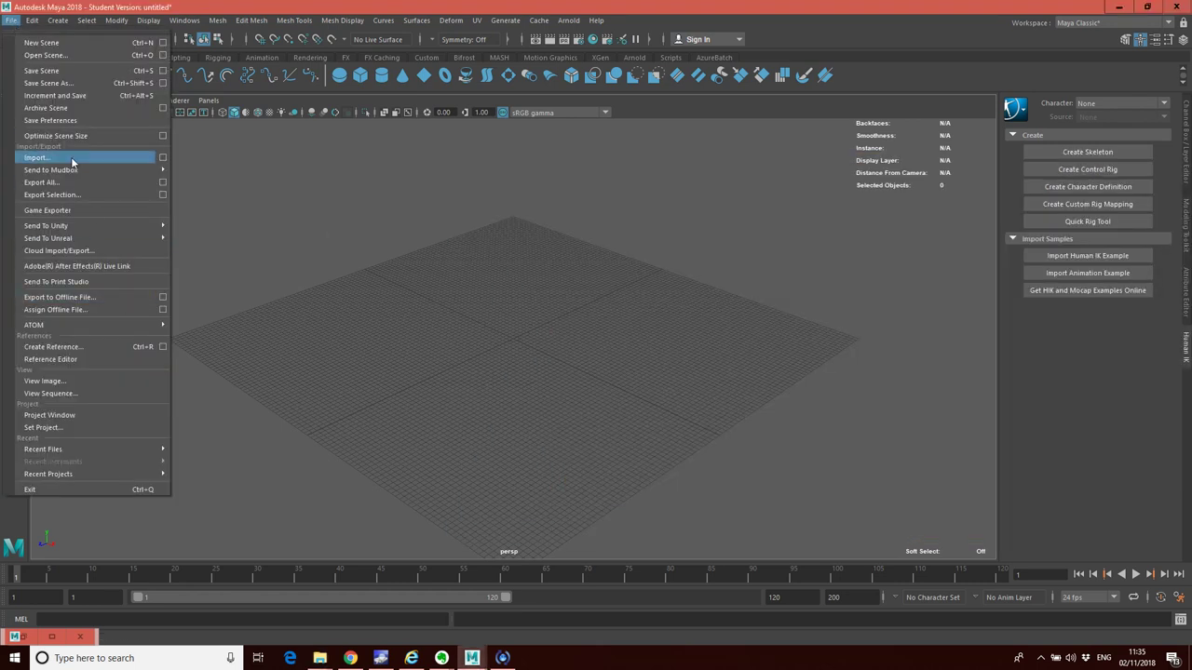
left_click(38, 158)
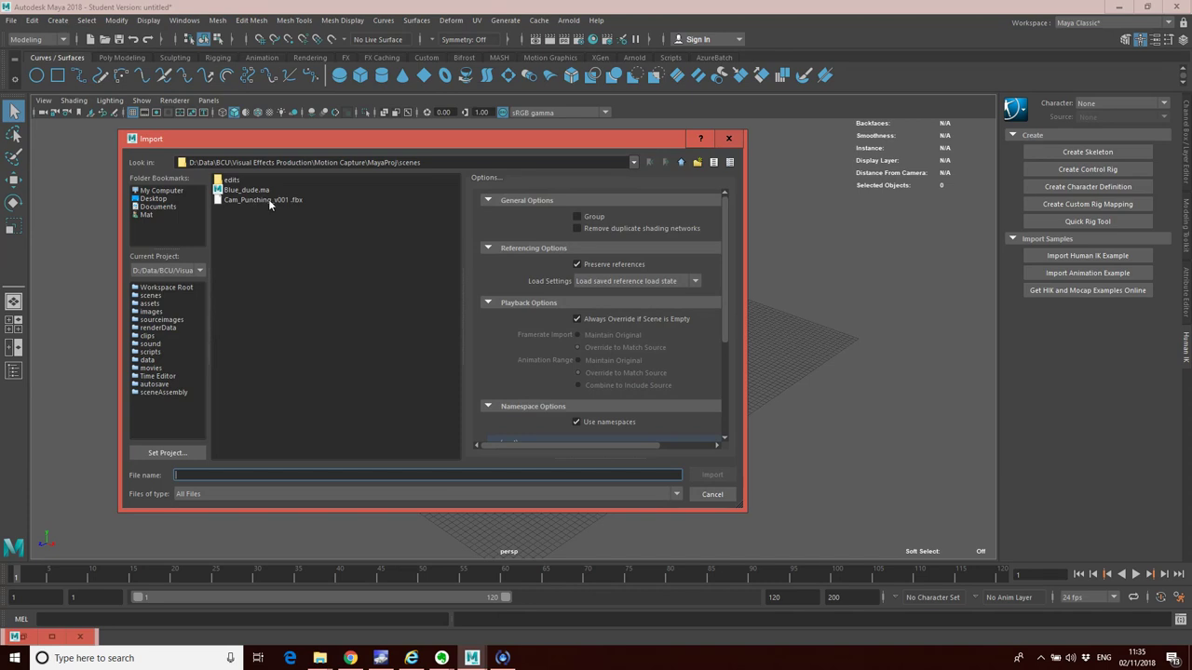
left_click(270, 201)
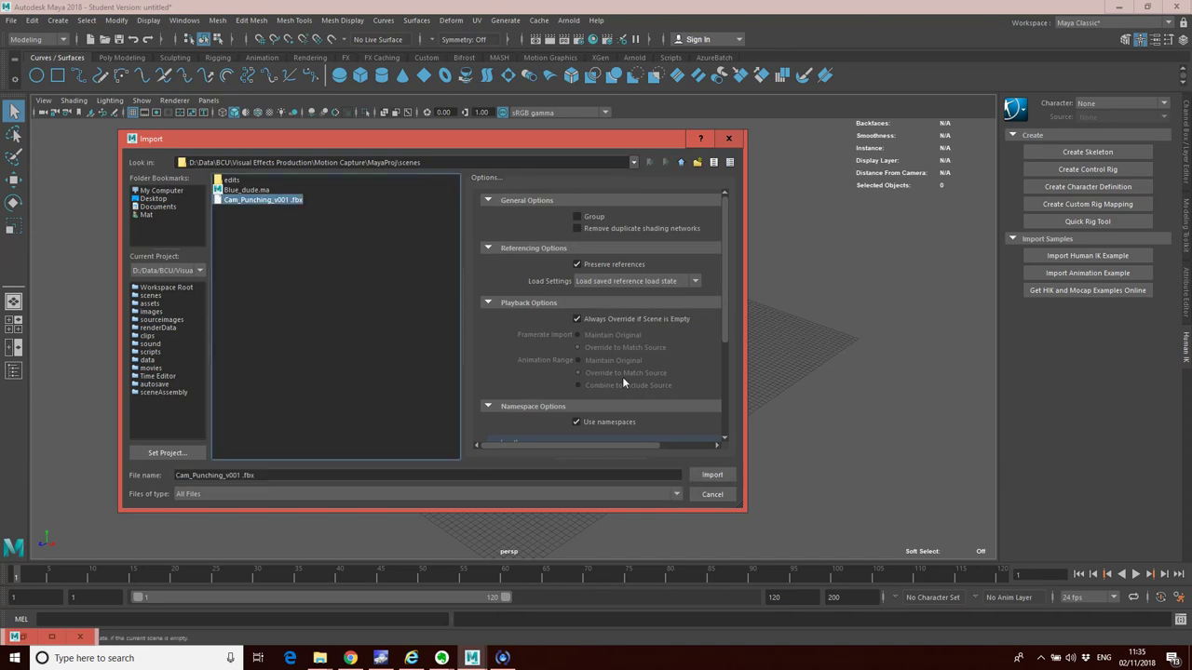
left_click(719, 475)
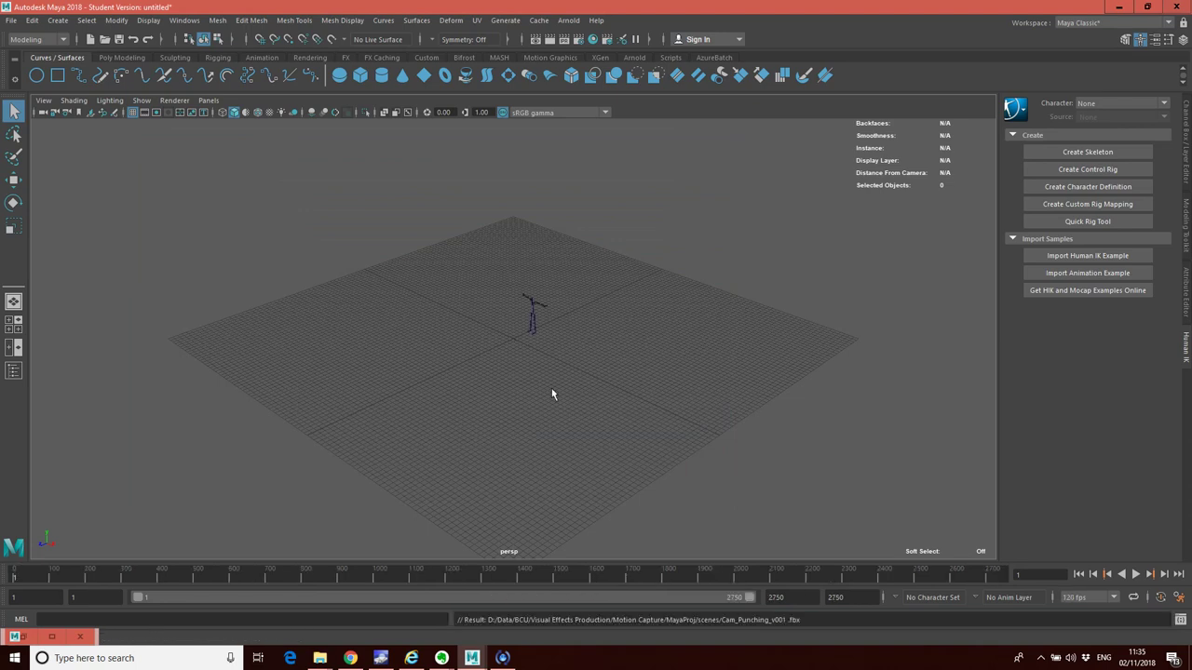
key("f")
left_click_drag(715, 265, 638, 322, "alt")
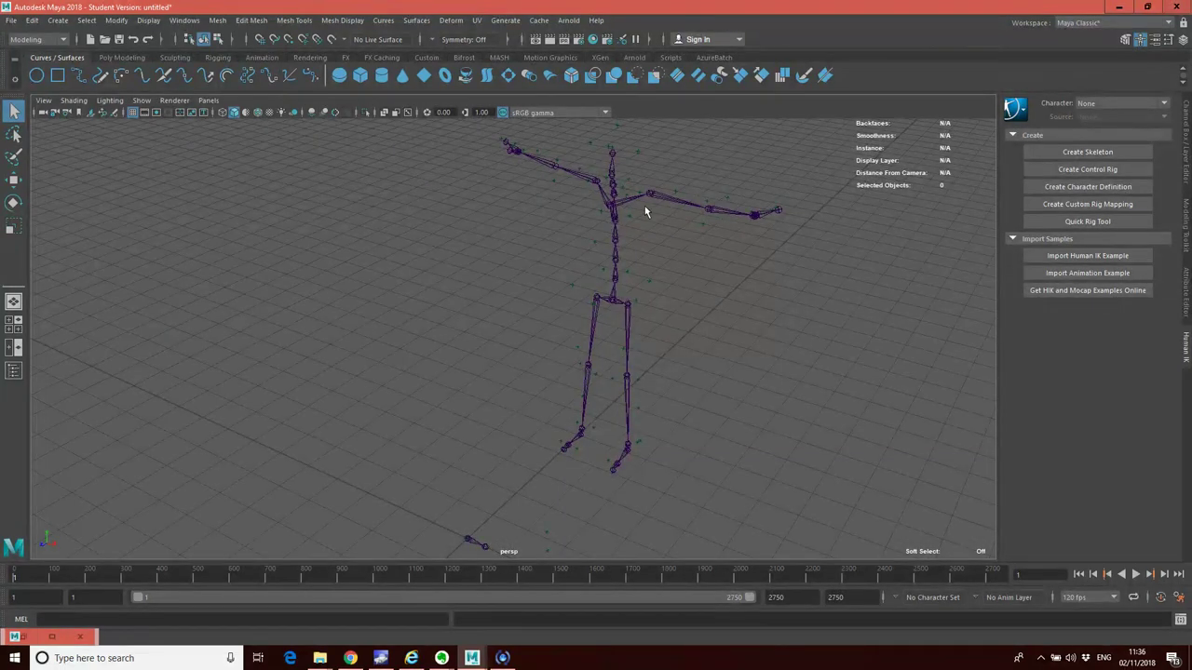
- Restore the minimized Outliner as a floating window beside the skeleton
left_click_drag(98, 573, 3, 564)
left_click(63, 638)
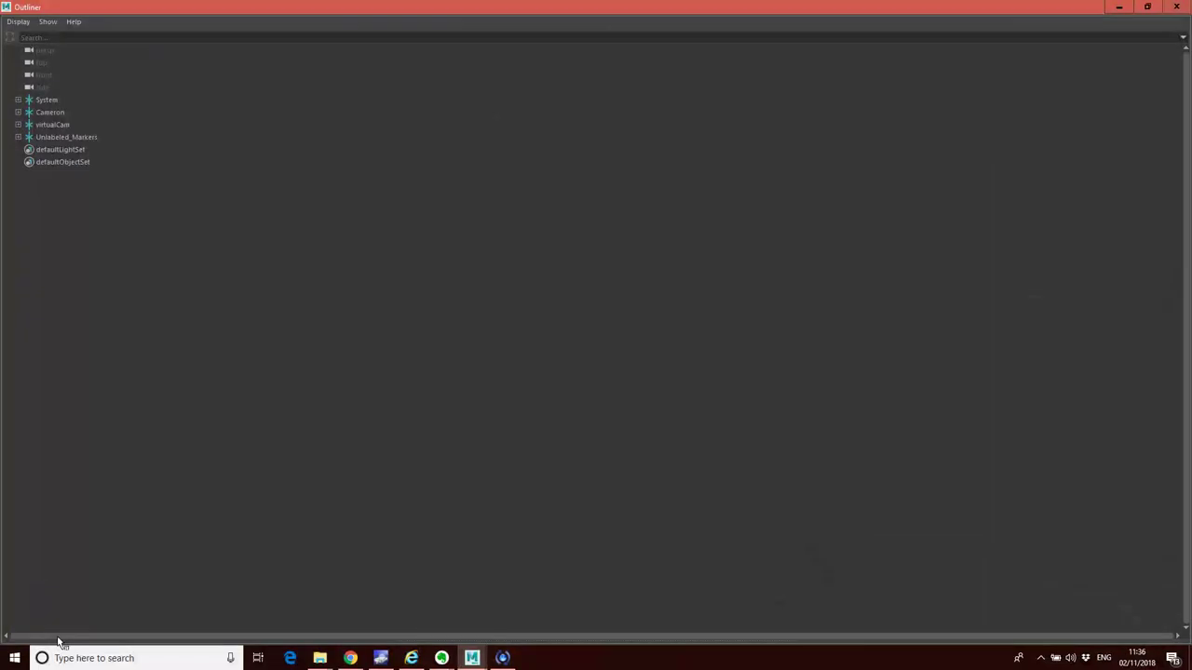
left_click(1147, 6)
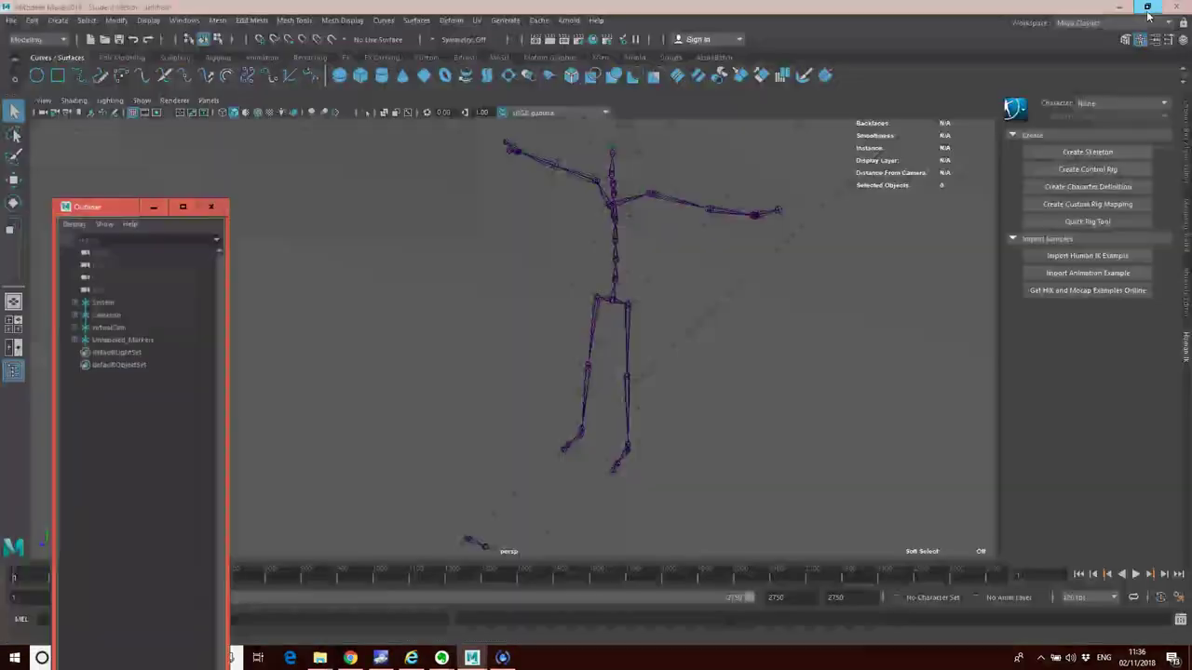
left_click_drag(122, 212, 149, 142)
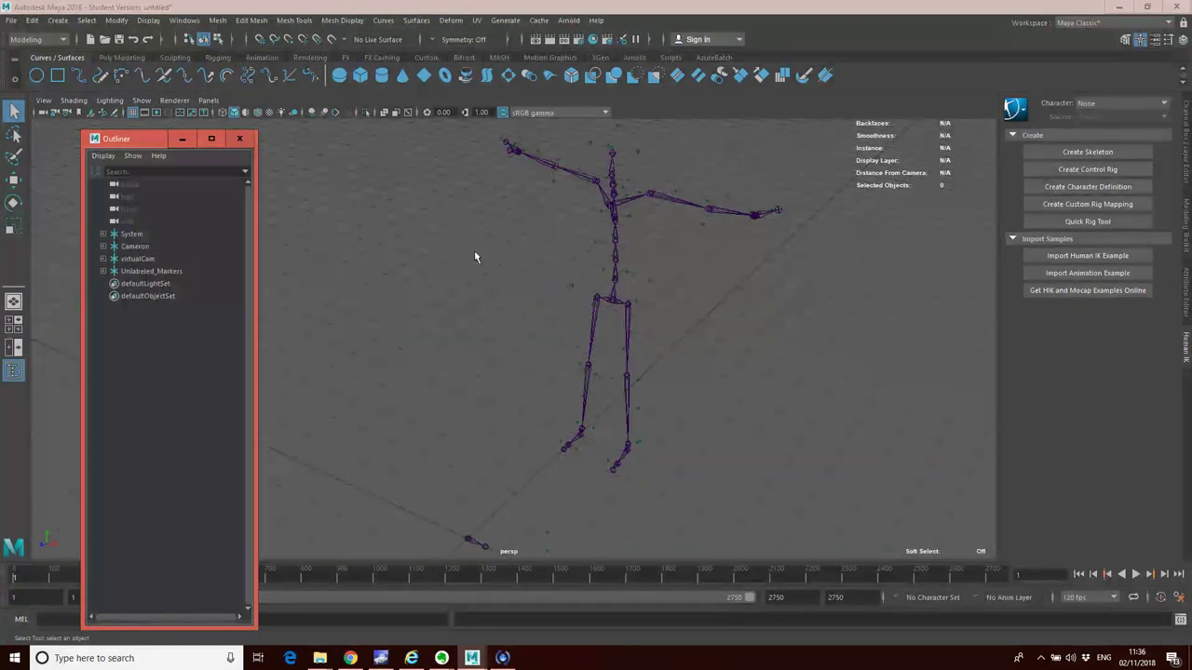
- Select the System, Unlabeled_Markers, virtualCam and performer groups in turn to examine what each contains in the scene
scroll(480, 247, "down", 3)
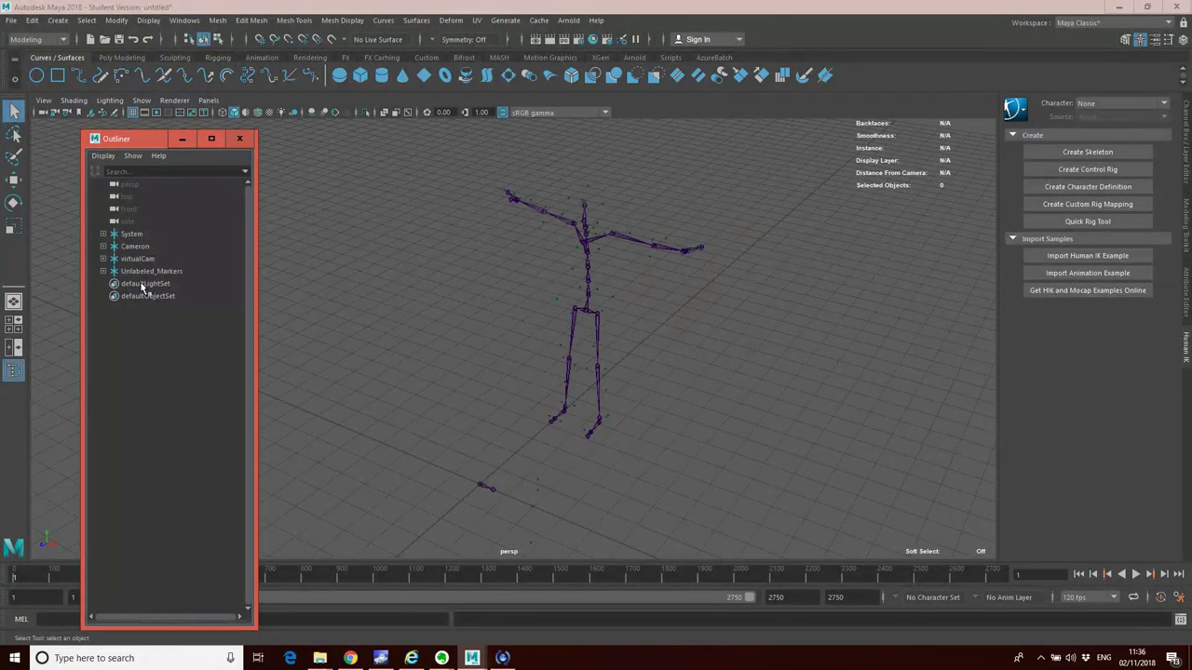
scroll(503, 255, "down", 3)
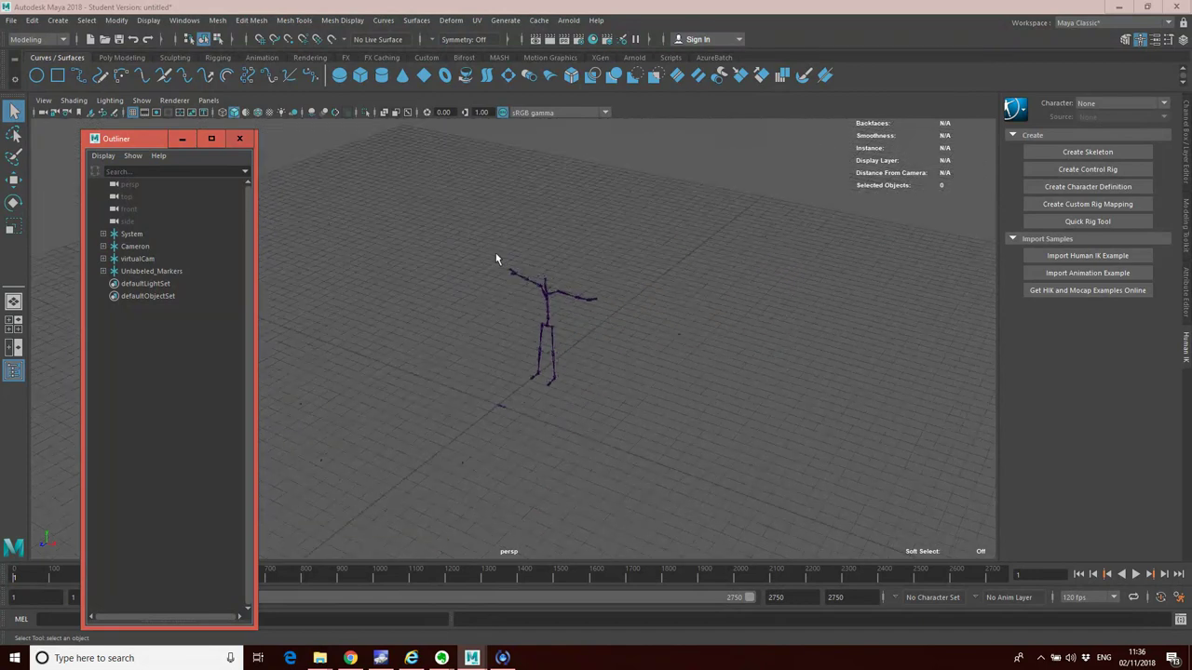
left_click(240, 234)
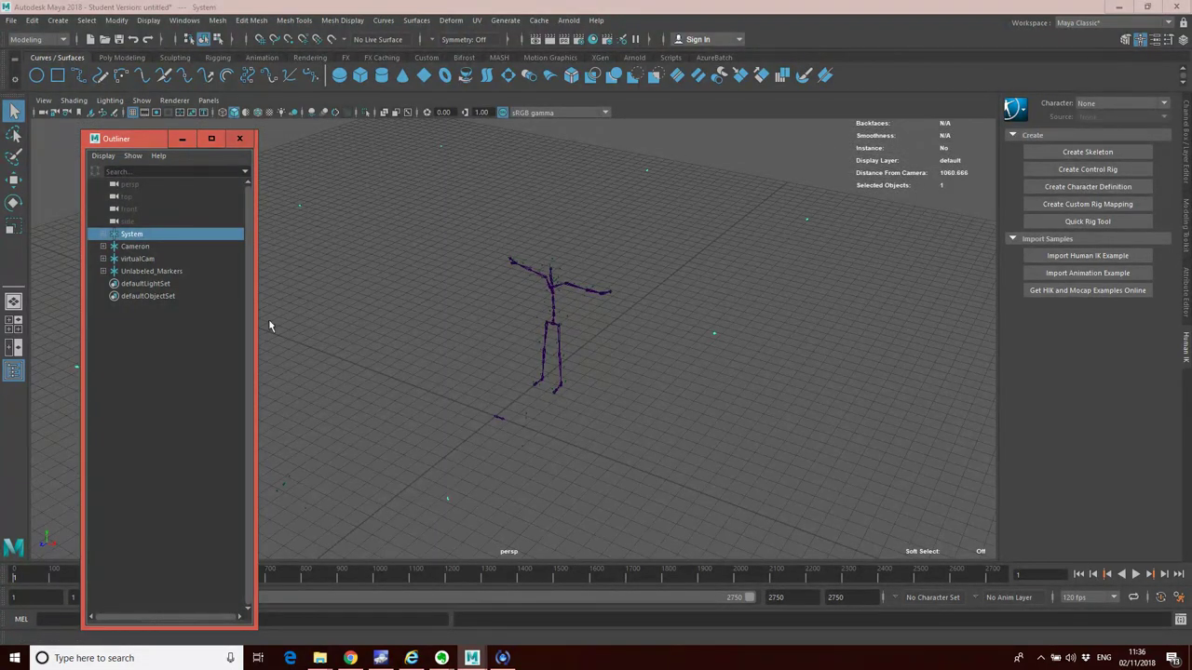
left_click(144, 271)
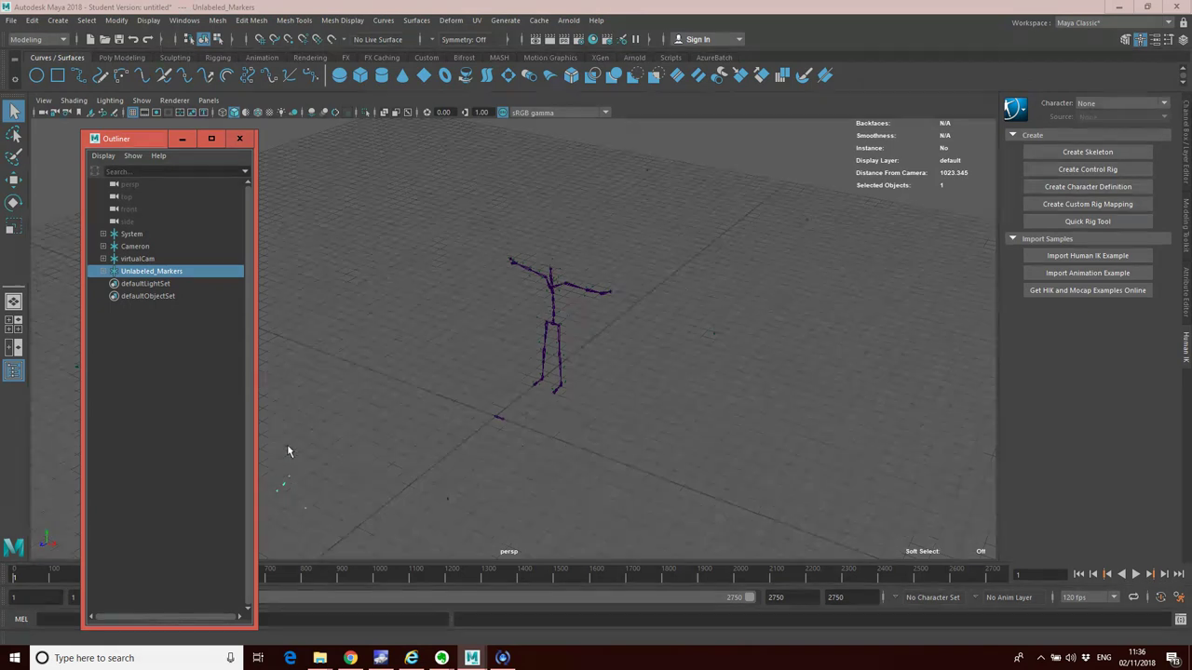
left_click(137, 258)
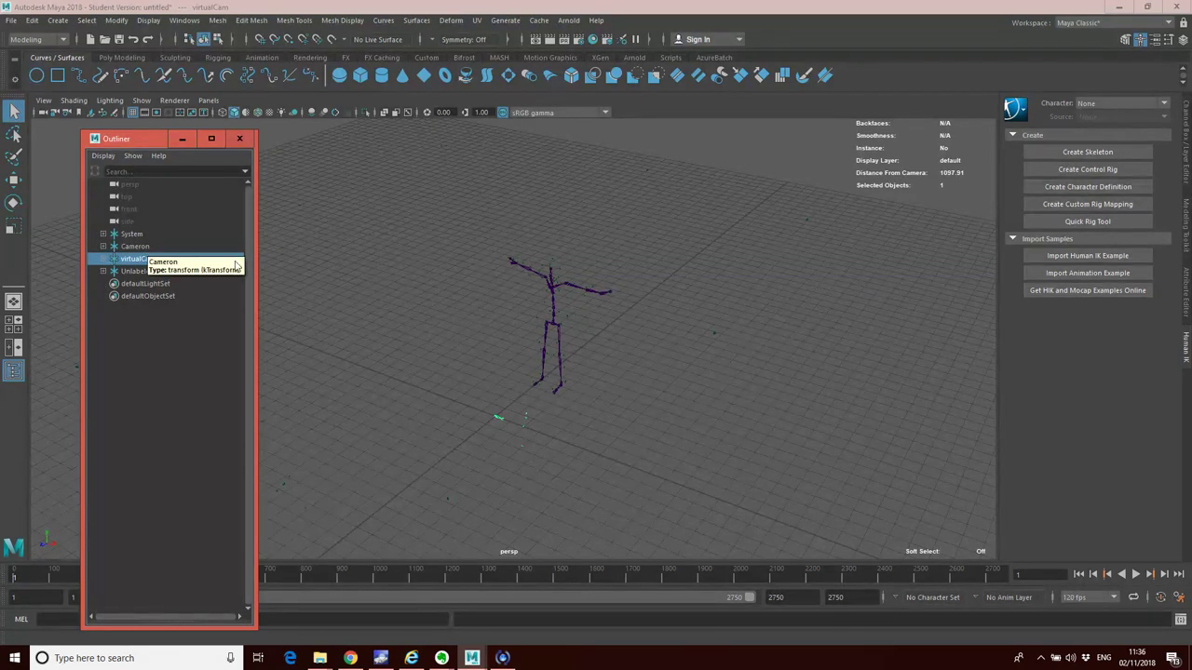
left_click(140, 247)
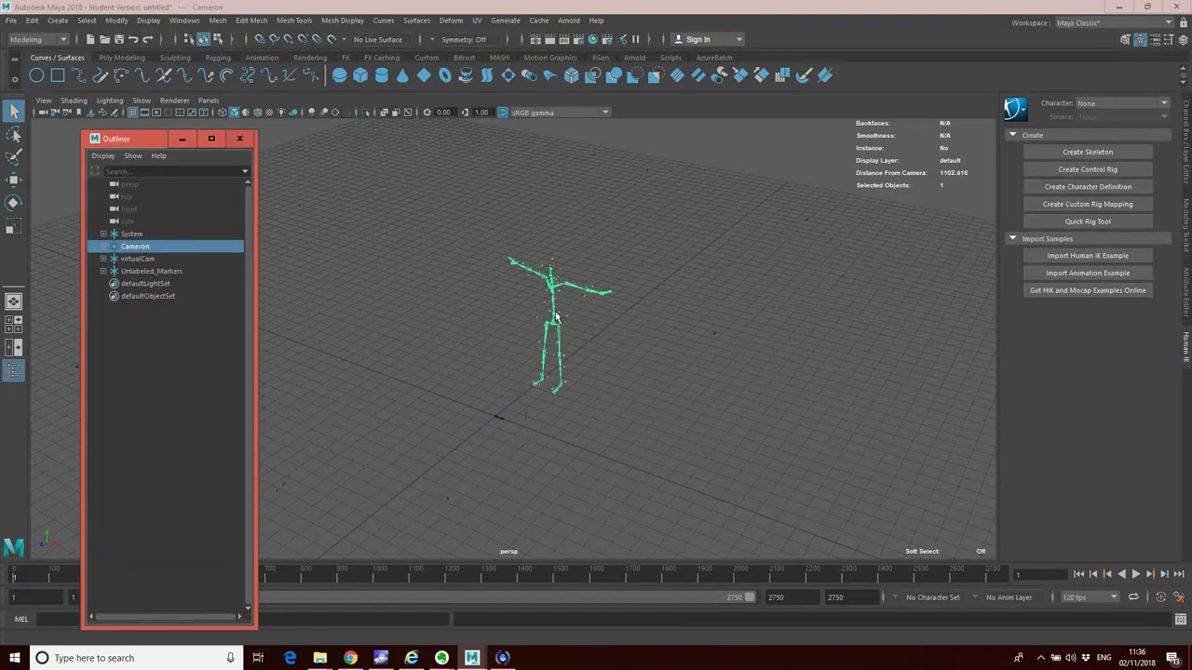
key("f")
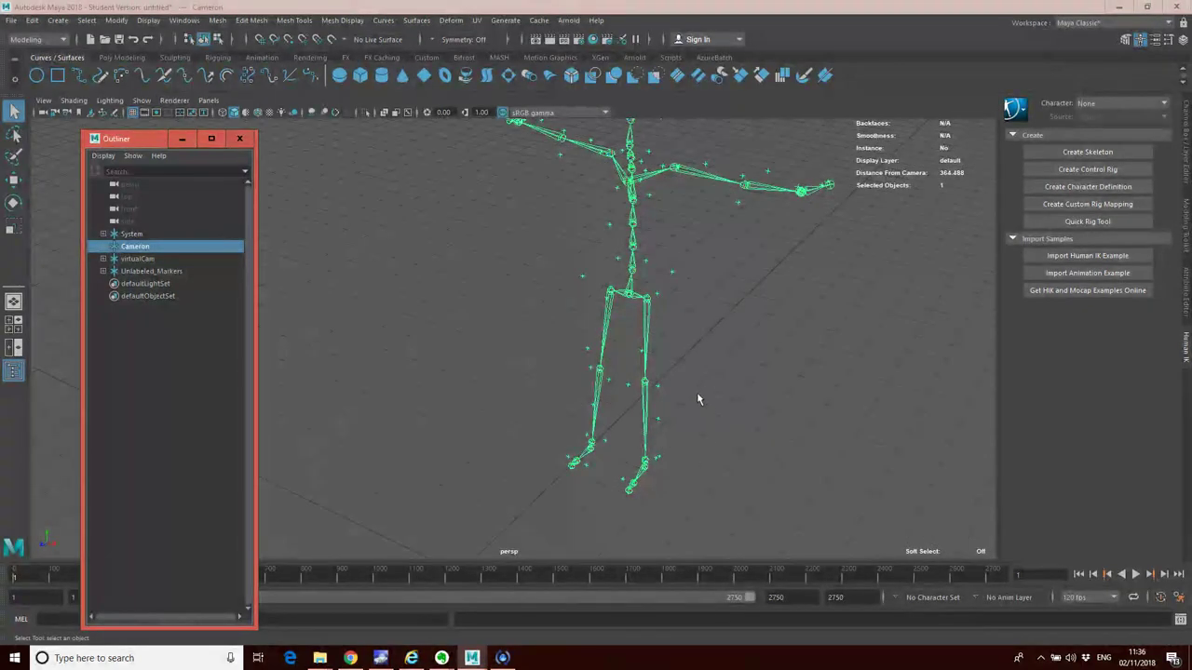
- Expand the performer's group and inspect its markers, including LFHD and RFHD, down to the end of the hierarchy
left_click(103, 246)
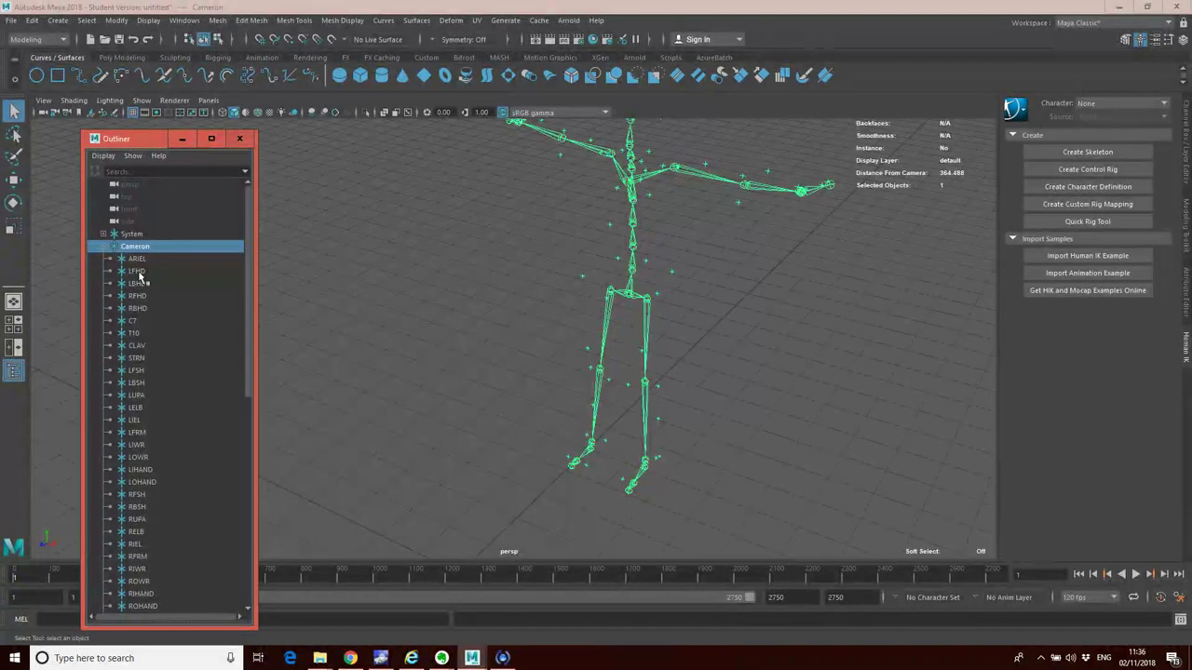
left_click(137, 271)
left_click(138, 296)
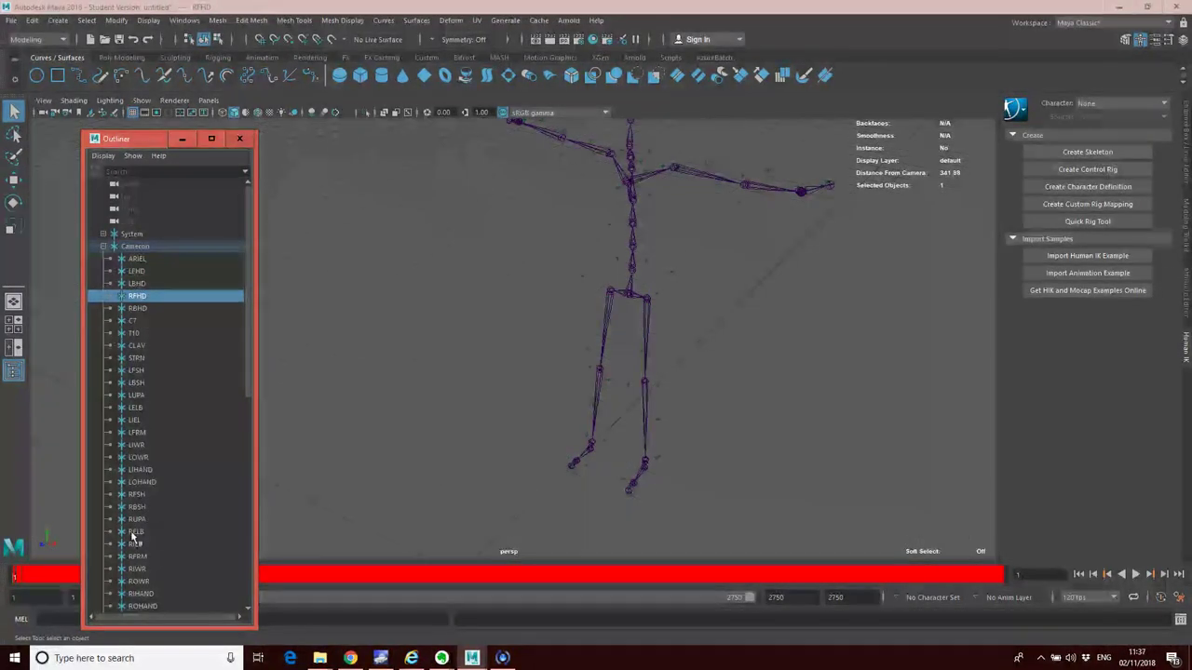
left_click_drag(763, 291, 615, 227, "alt")
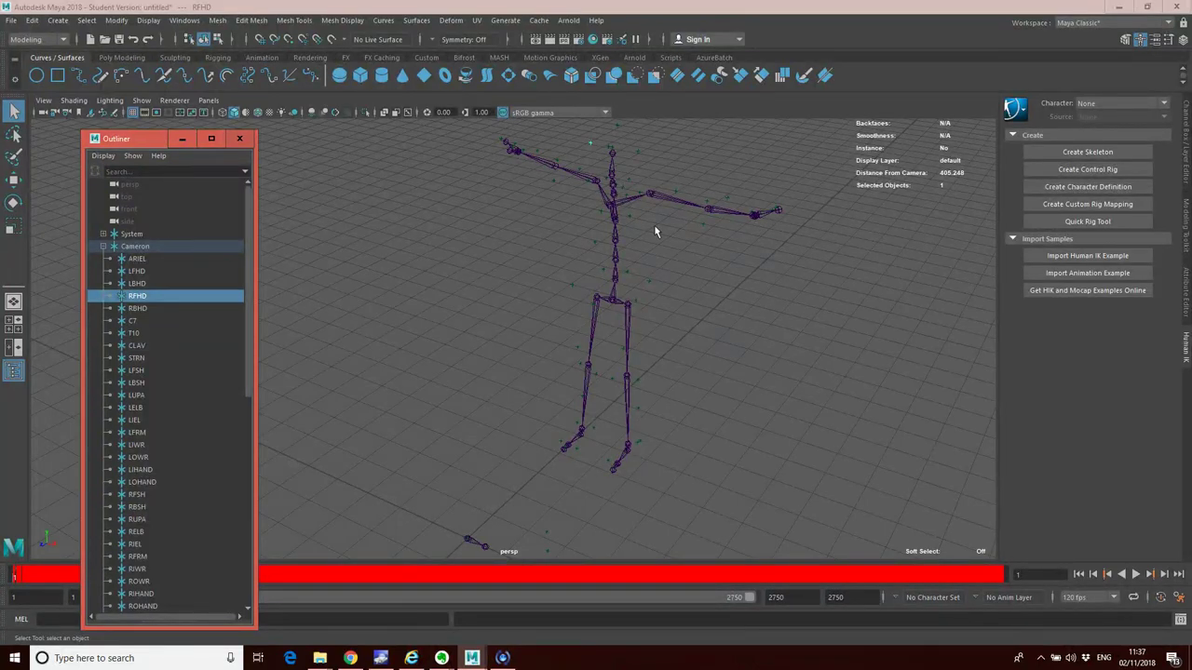
scroll(190, 410, "down", 8)
scroll(181, 389, "up", 7)
scroll(179, 401, "down", 10)
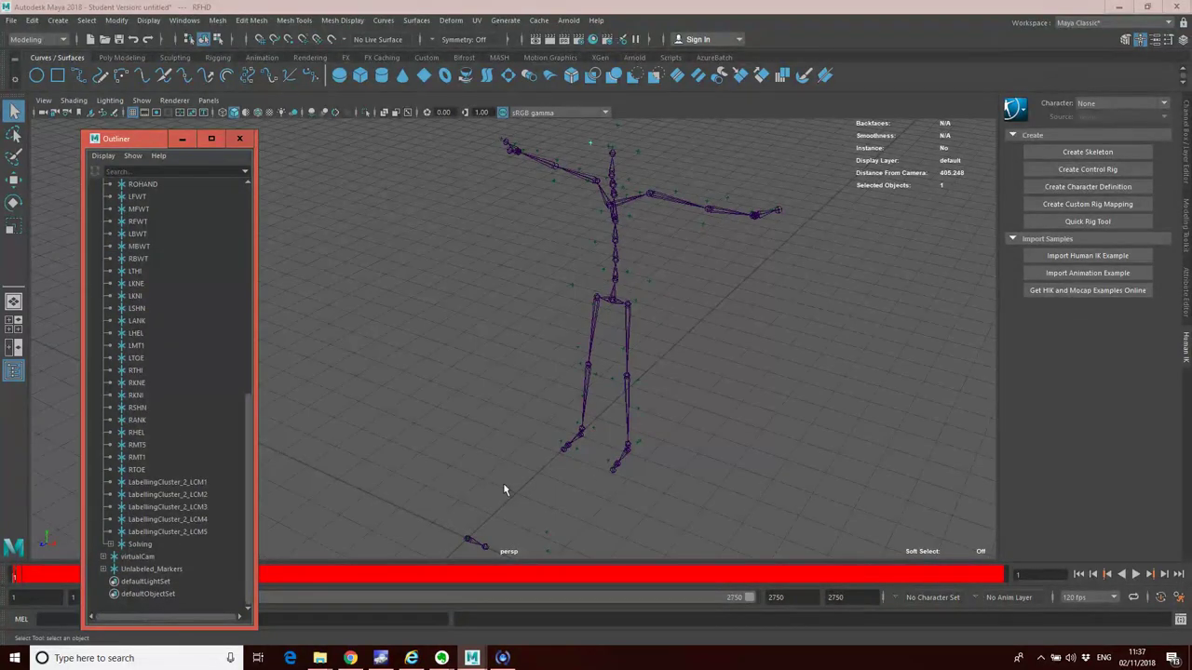
- Select the Solving group and expand its joint hierarchy from Hips down to the RightLeg and LeftLeg joints
left_click(142, 546)
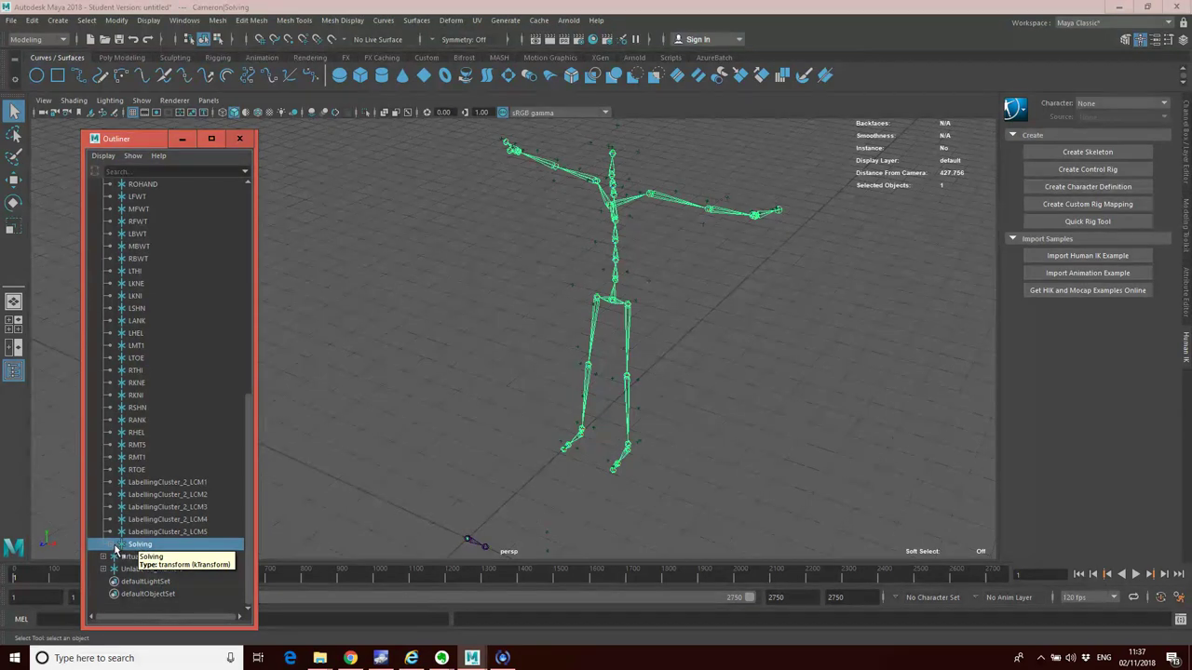
left_click(111, 544)
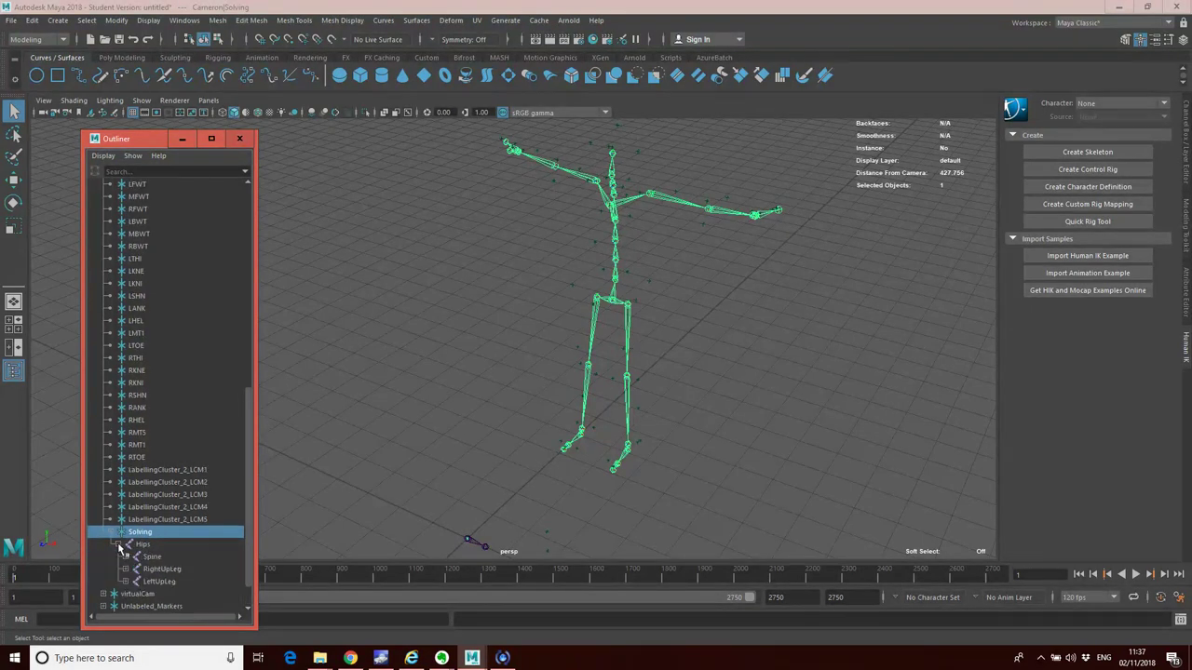
left_click(117, 543)
left_click(125, 532)
left_click(126, 544)
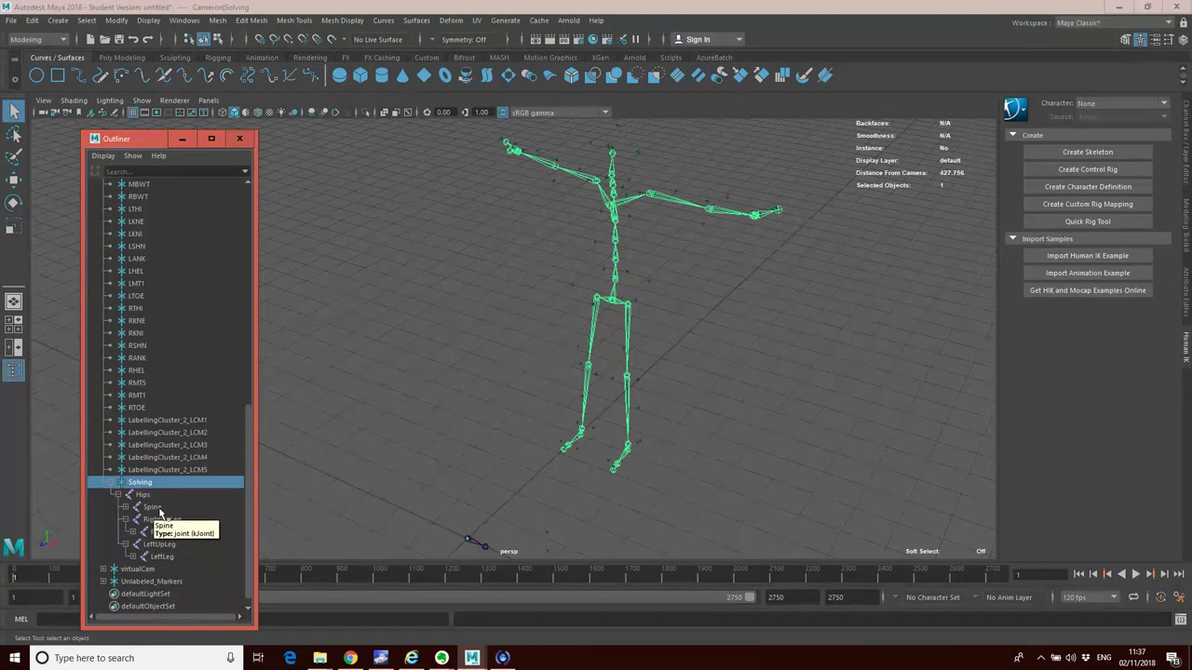
- Deselect the skeleton, play back its captured animation, and return to the first frame
left_click(672, 298)
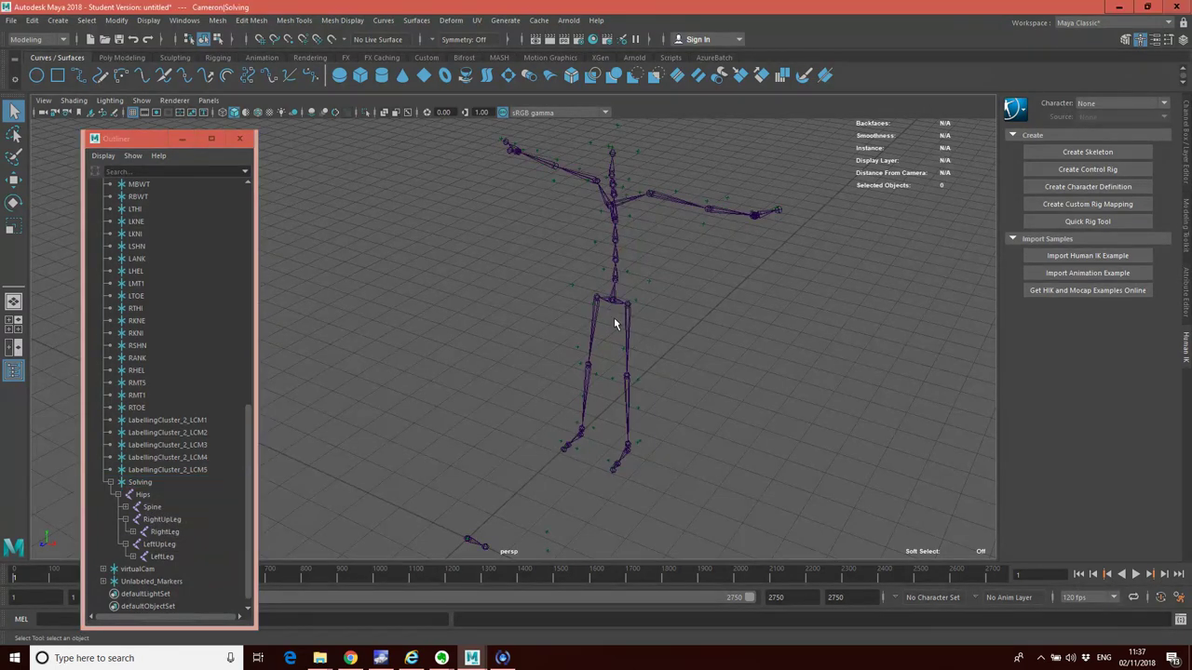
key("alt+v")
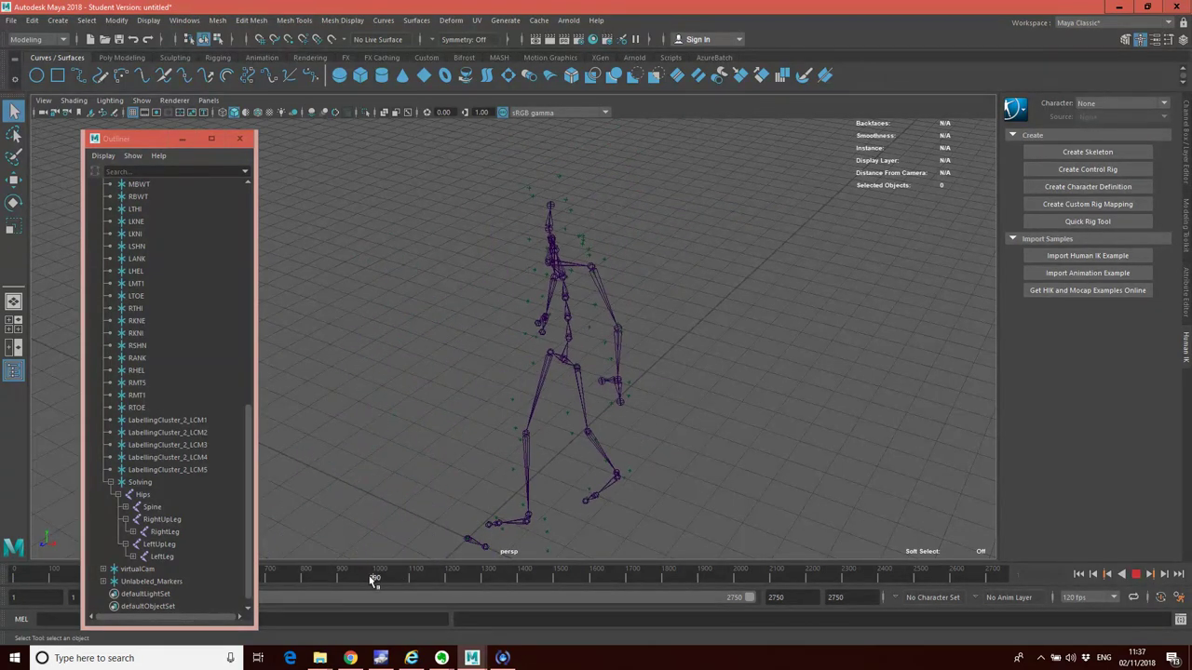
key("alt+shift+v")
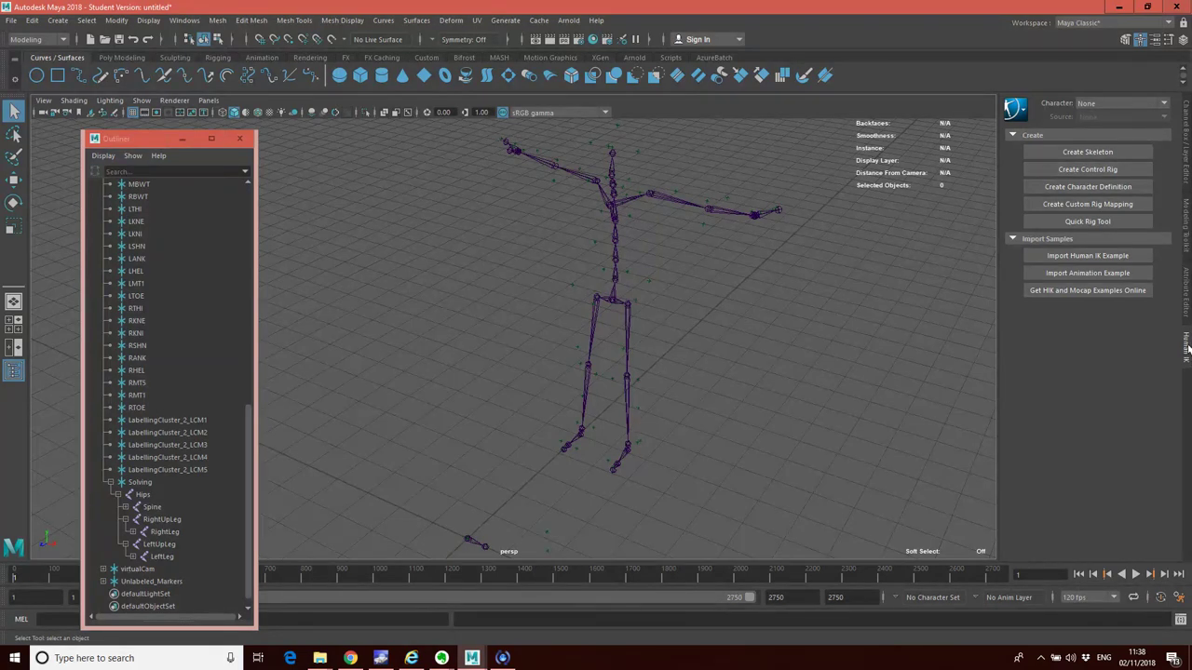
left_click(184, 20)
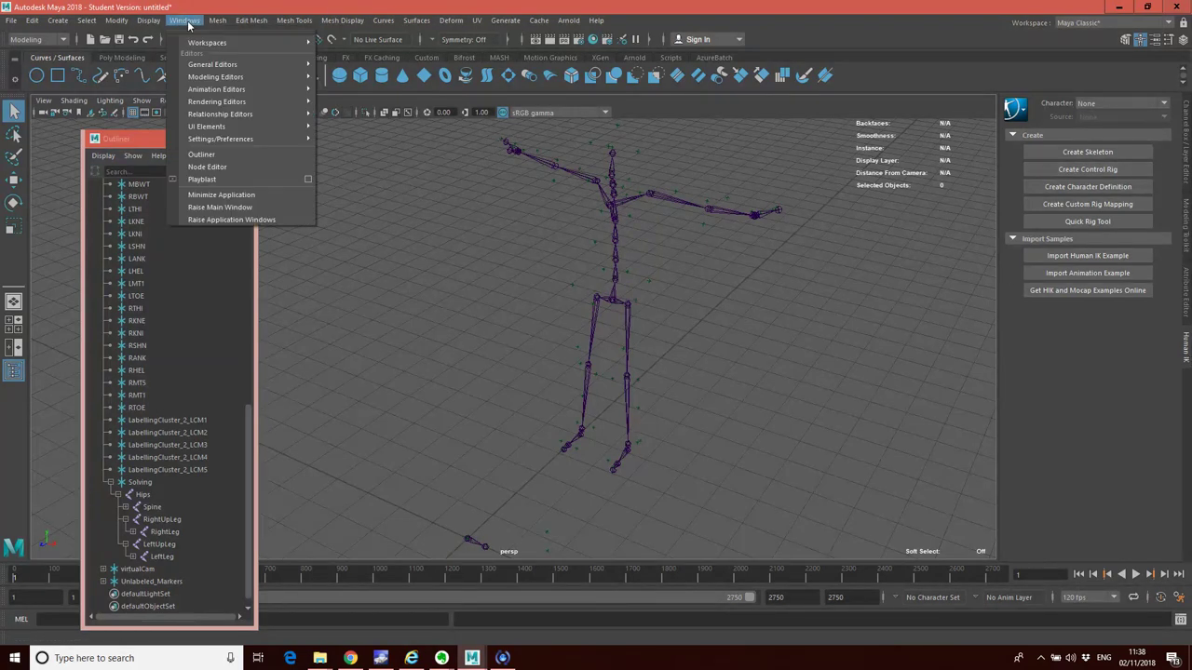
mouse_move(280, 89)
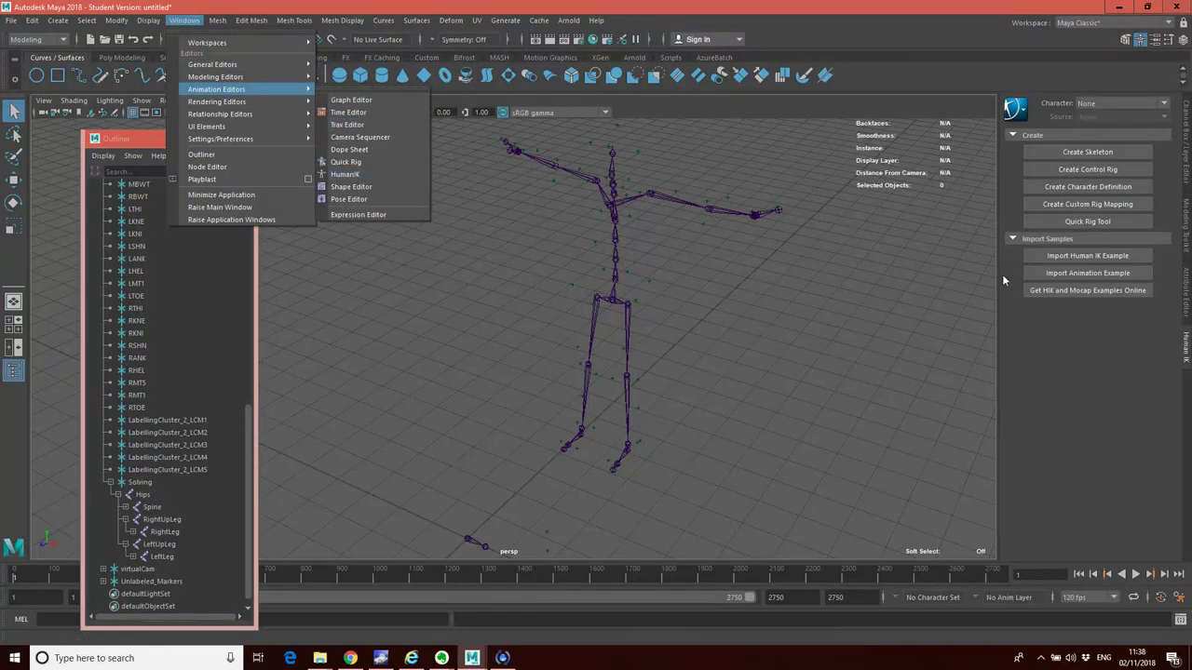
left_click(1100, 370)
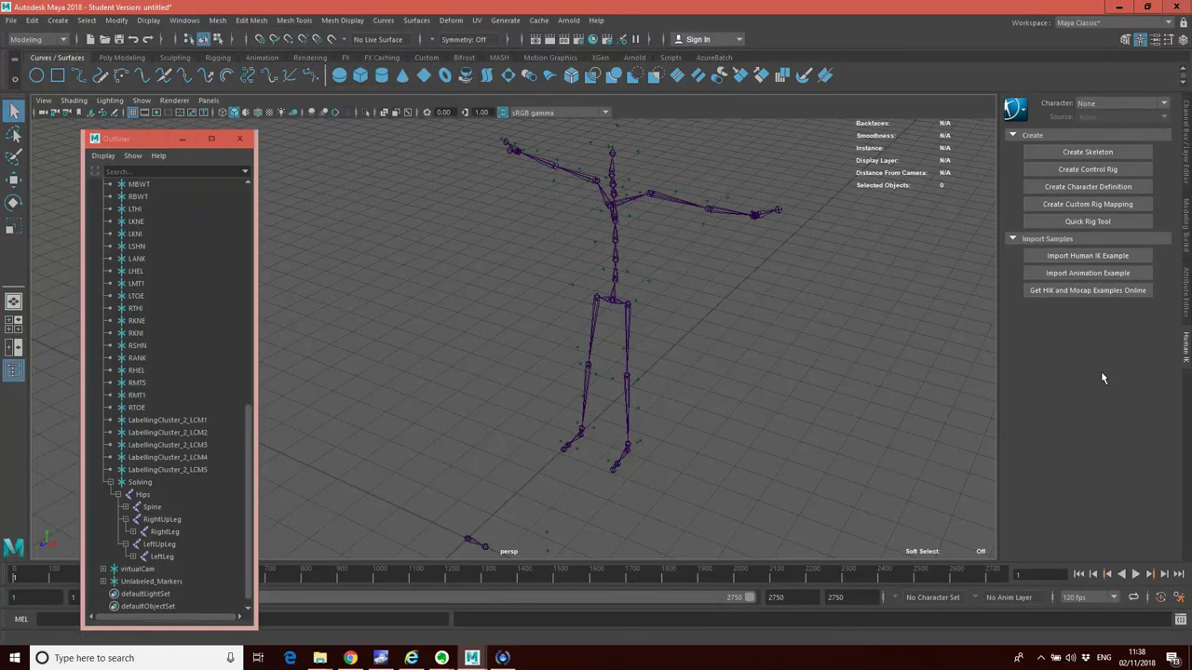
- Create a HumanIK character definition and rename the character to MoCap
left_click(1076, 188)
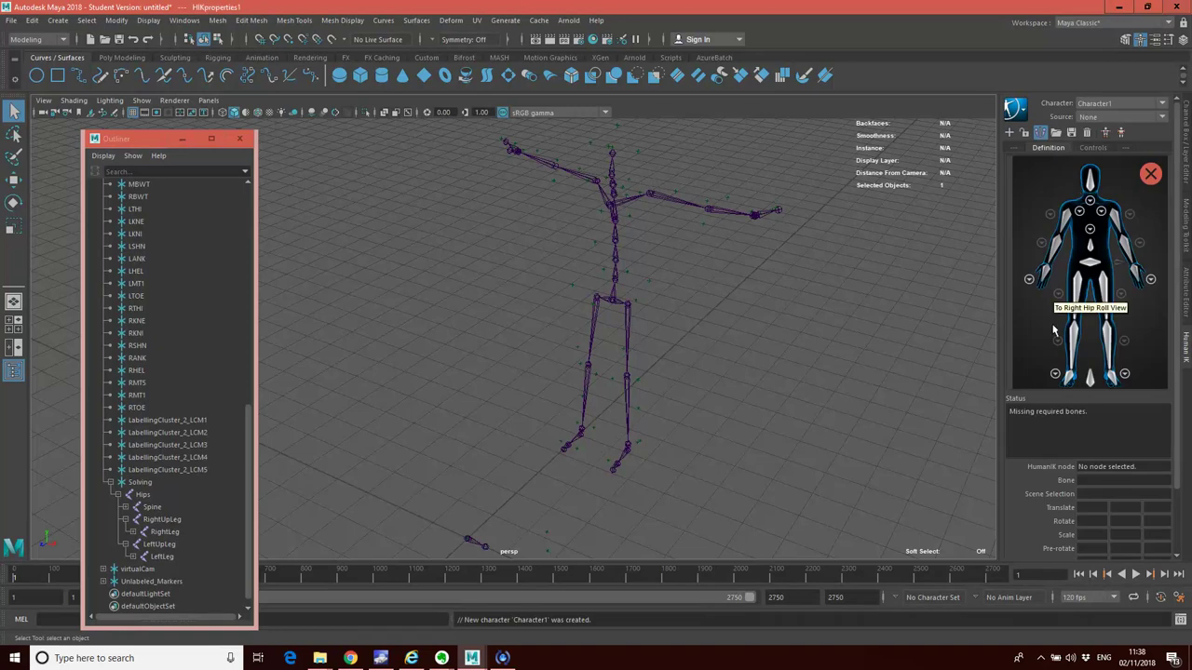
left_click(1016, 109)
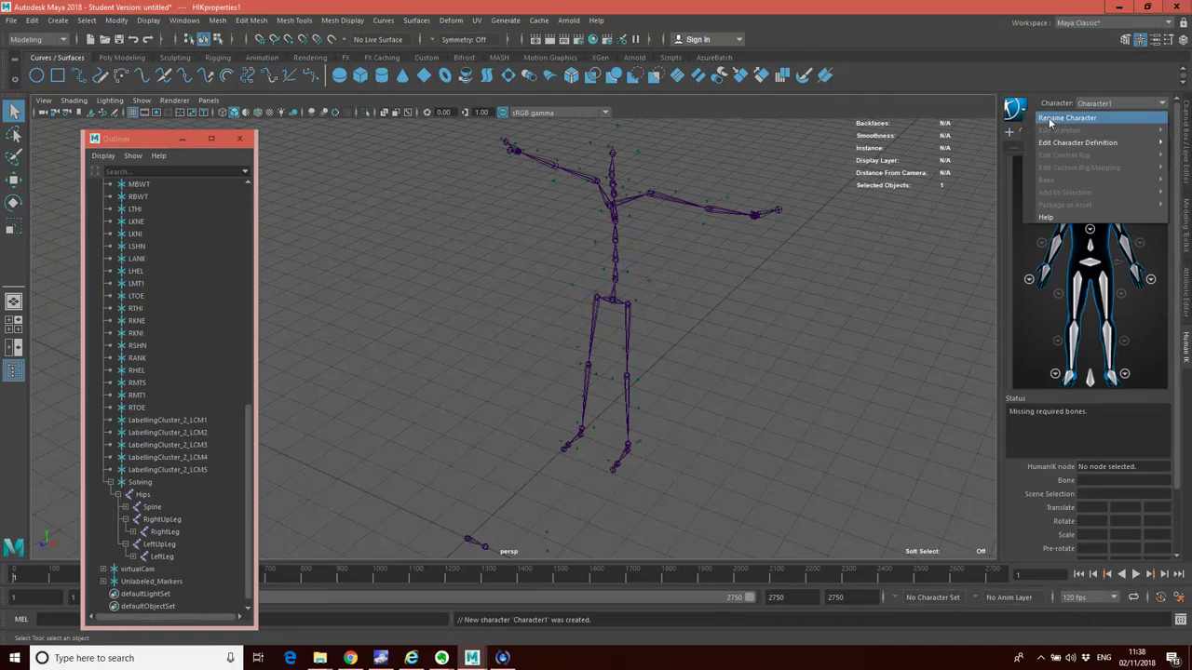
left_click(1048, 118)
type("MoCap")
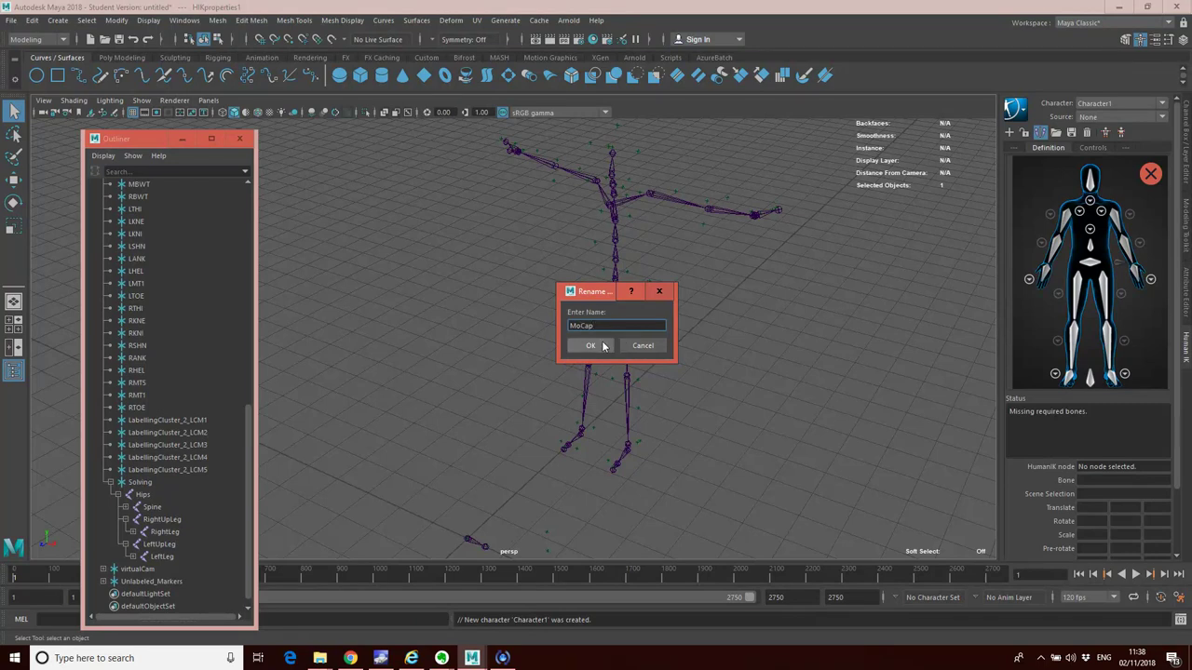
left_click(592, 346)
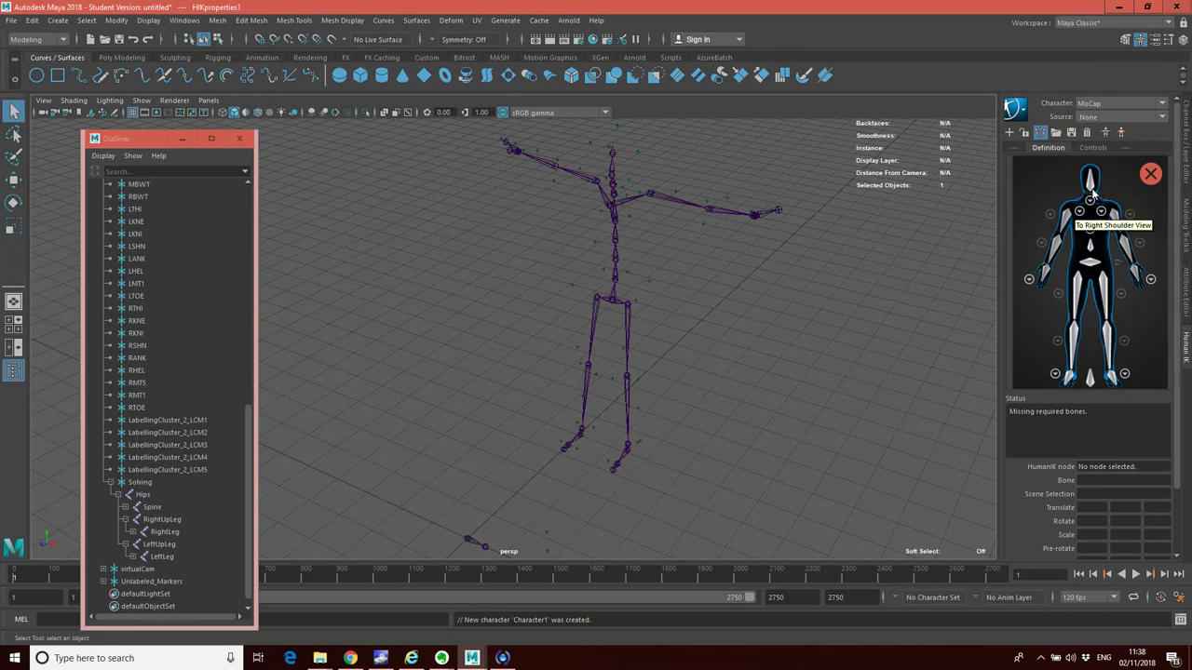
- Try assigning the selected LeftLeg joint manually to the lower leg bone of the MoCap definition, and clear the selection
left_click(628, 400)
right_click(1076, 341)
left_click(1082, 343)
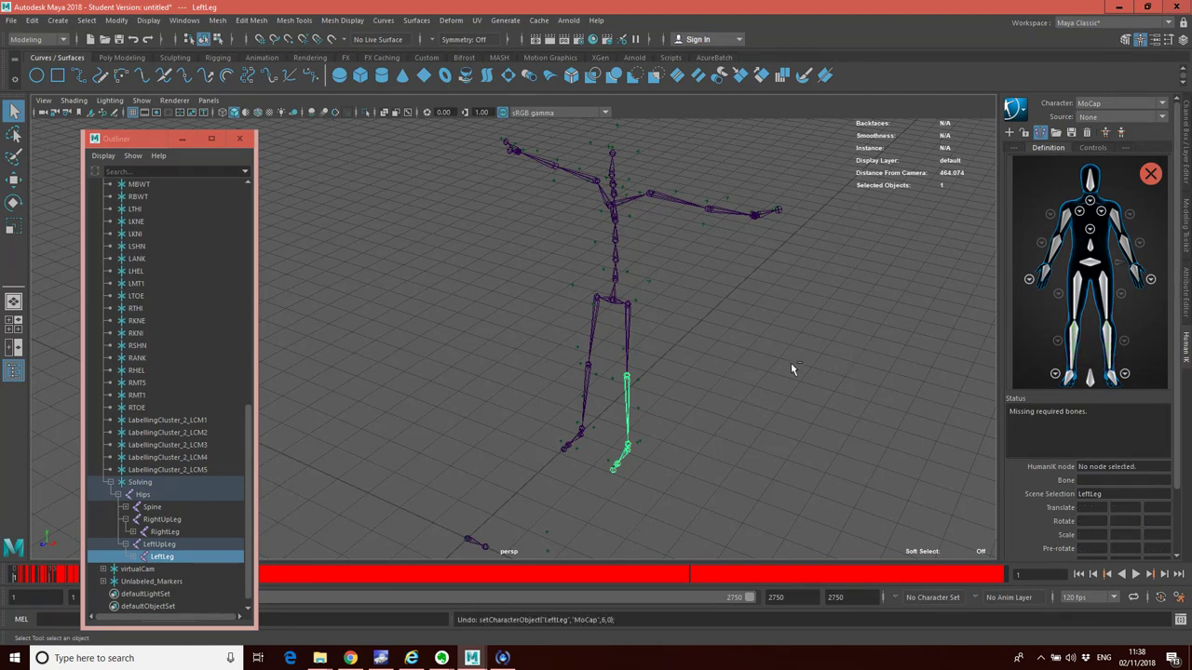
left_click(693, 403)
left_click(629, 396)
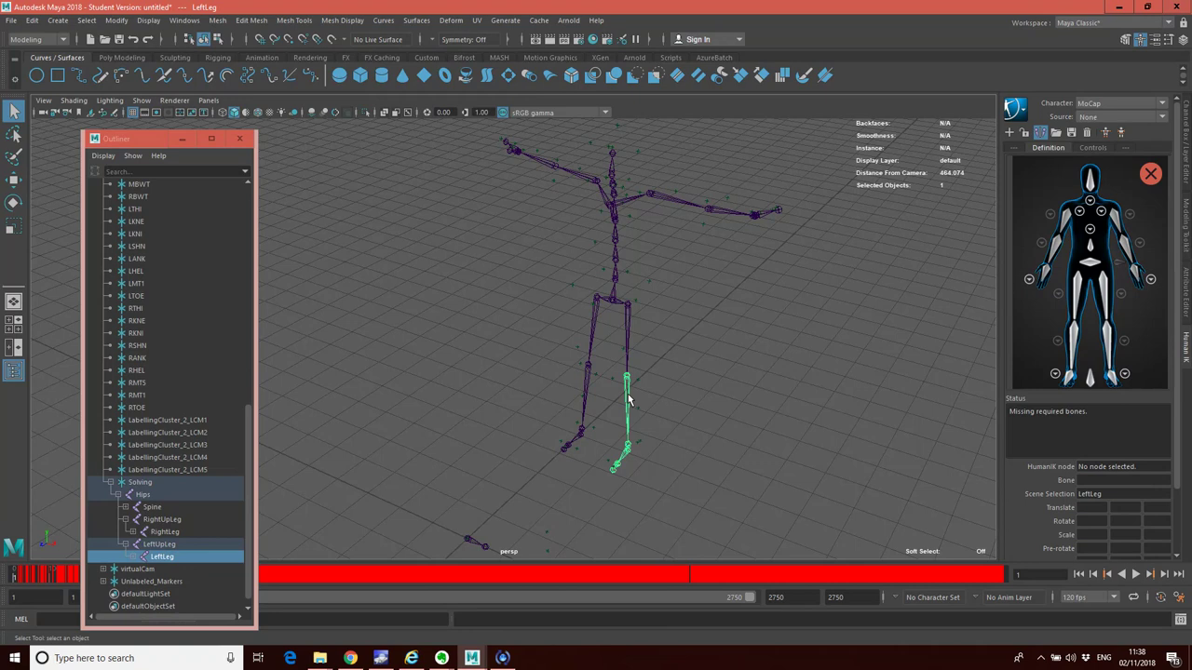
right_click(1072, 338)
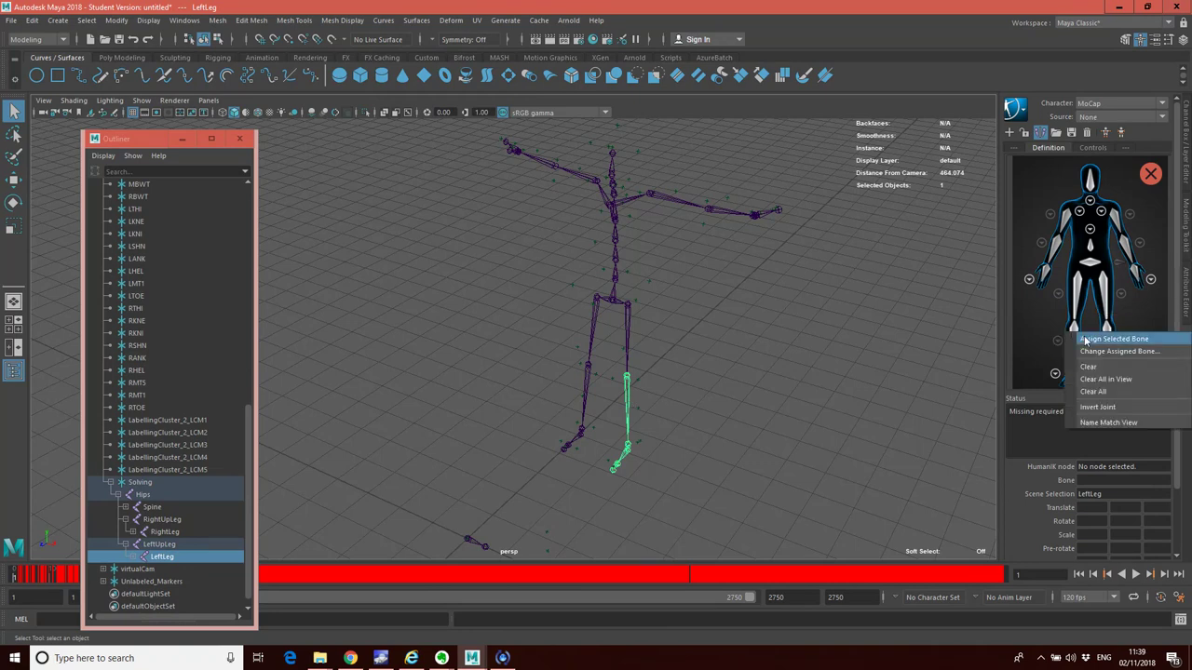
left_click(851, 313)
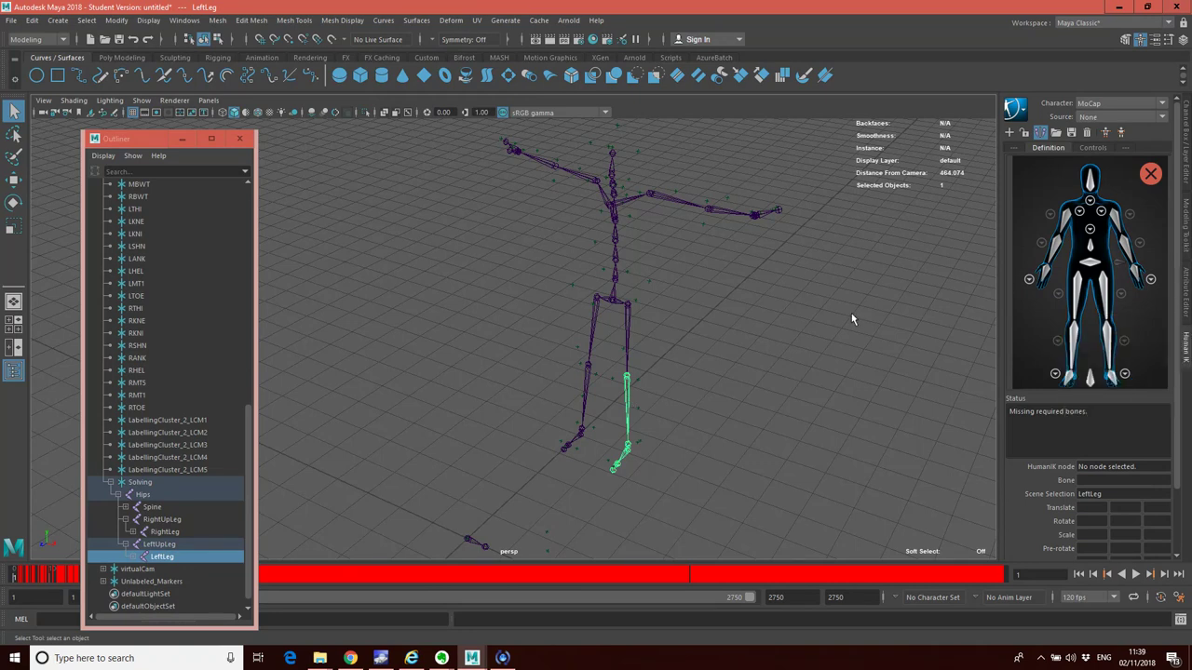
left_click(851, 313)
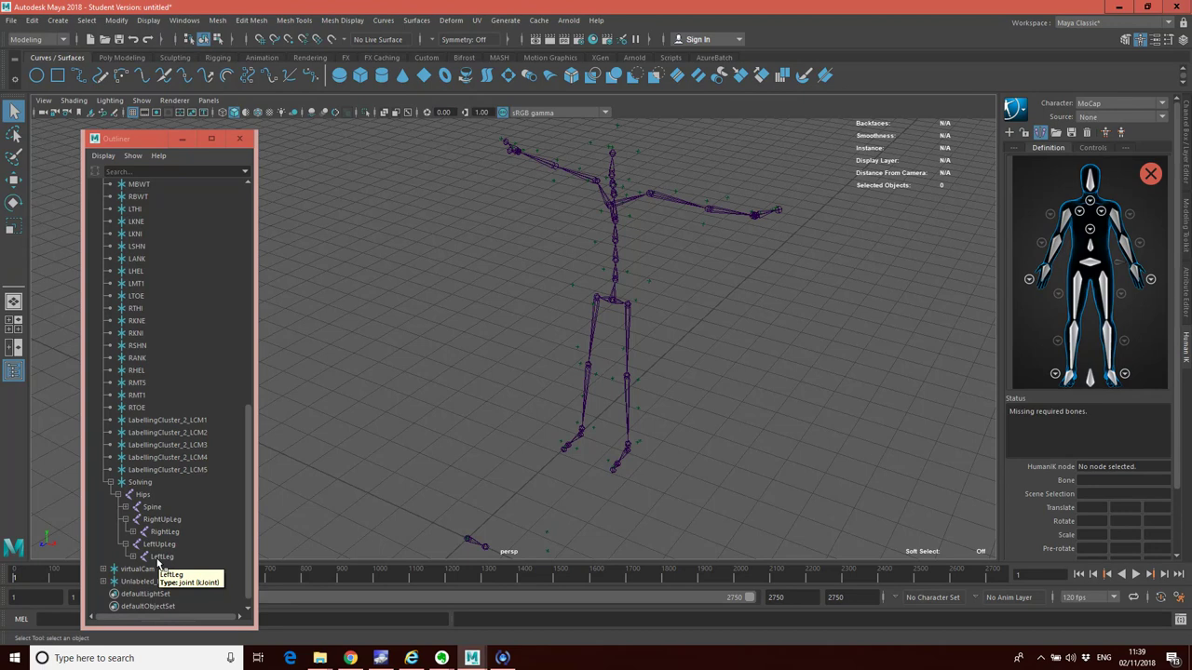
- Select the Hips root joint and play the captured motion briefly, stopping at frame 23
left_click(609, 303)
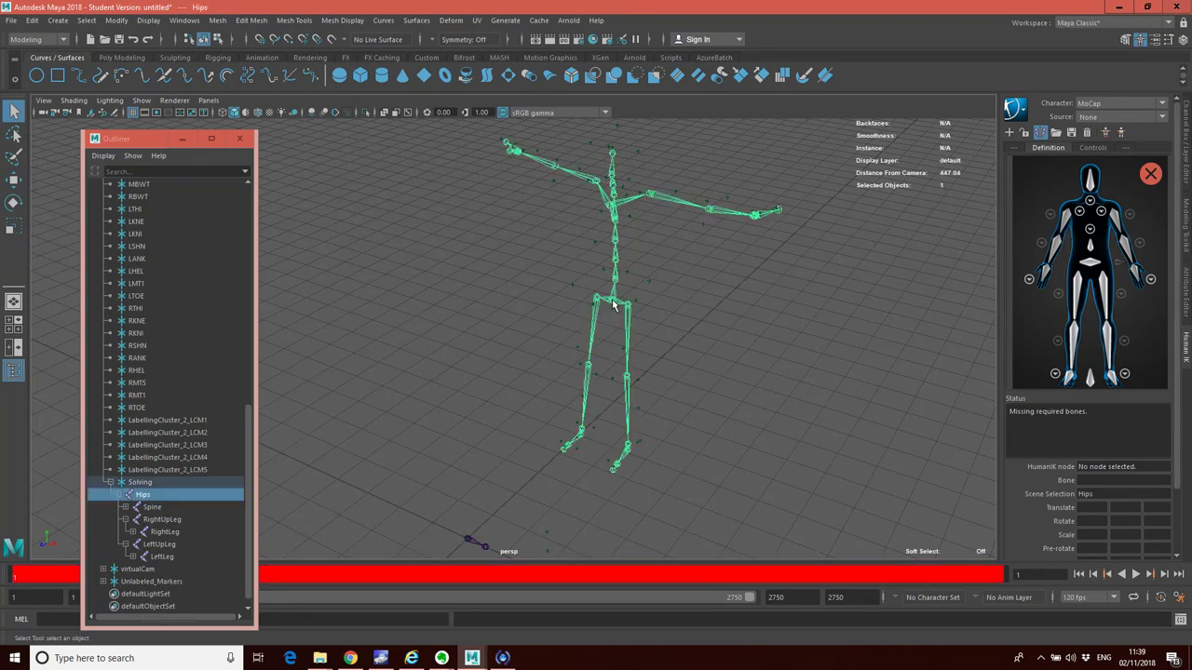
key("alt+v")
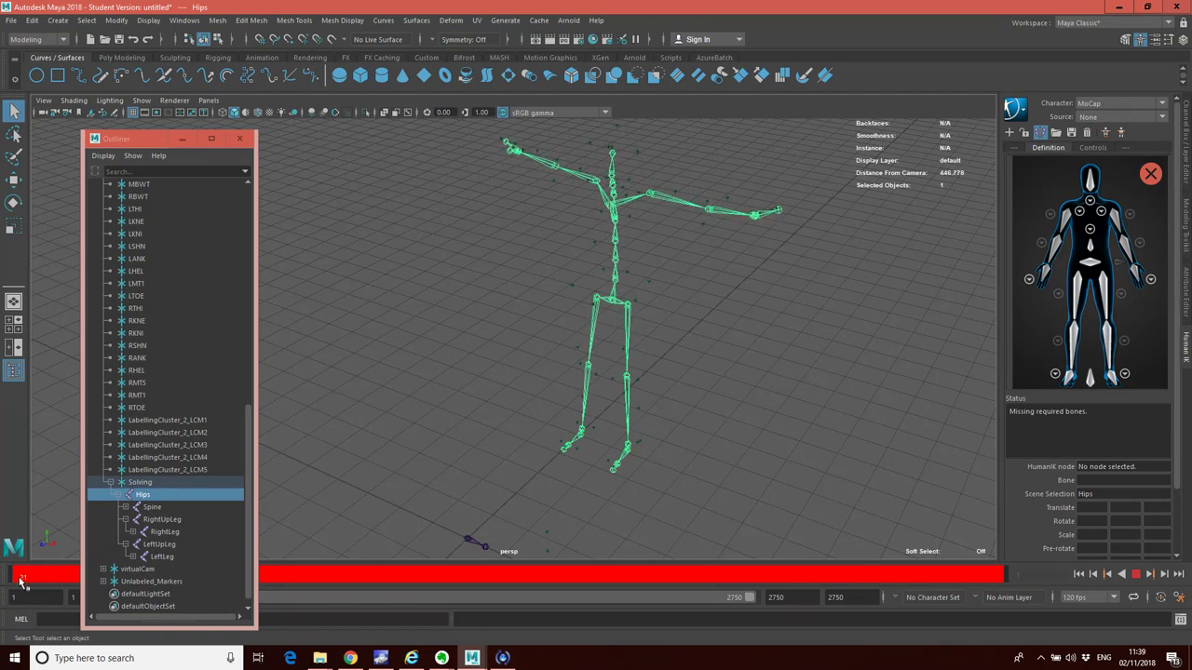
key("alt+v")
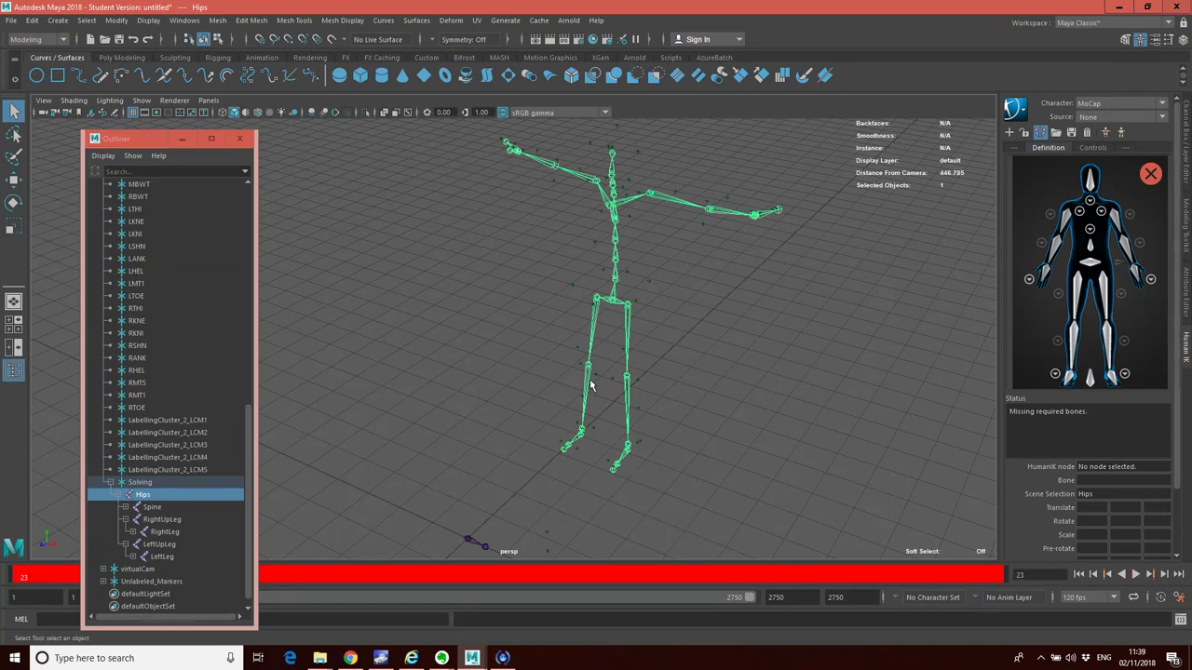
- Load the HIK template as MoCap's skeleton definition, matching all bones with no prefix
left_click(1058, 134)
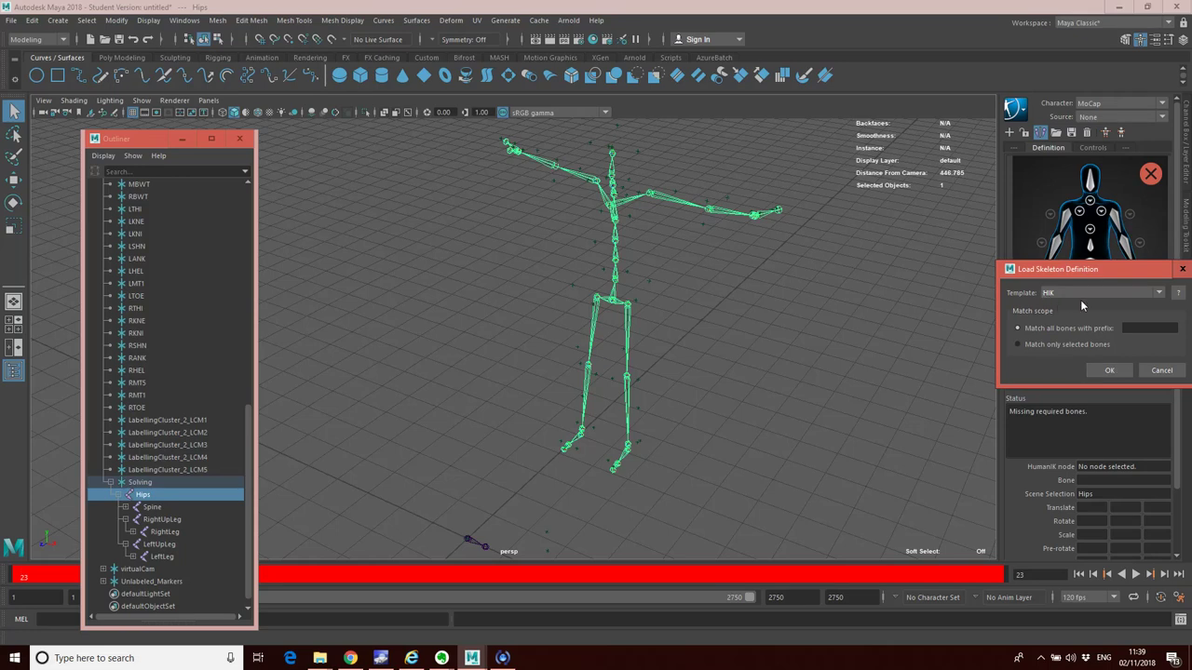
left_click(1107, 371)
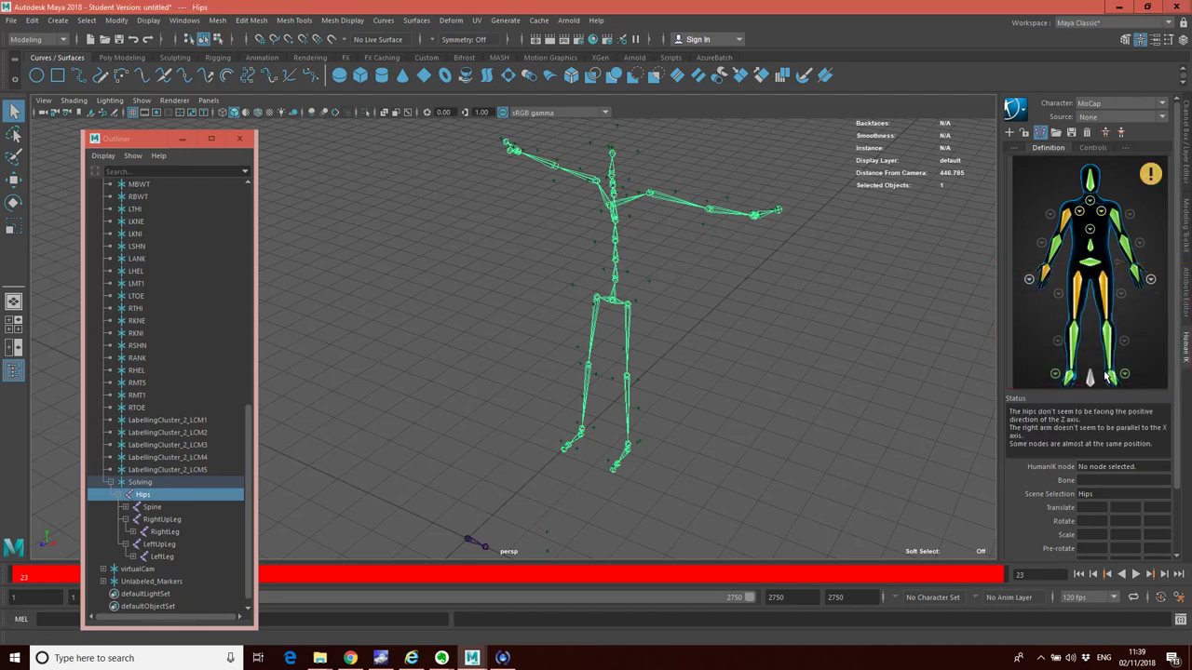
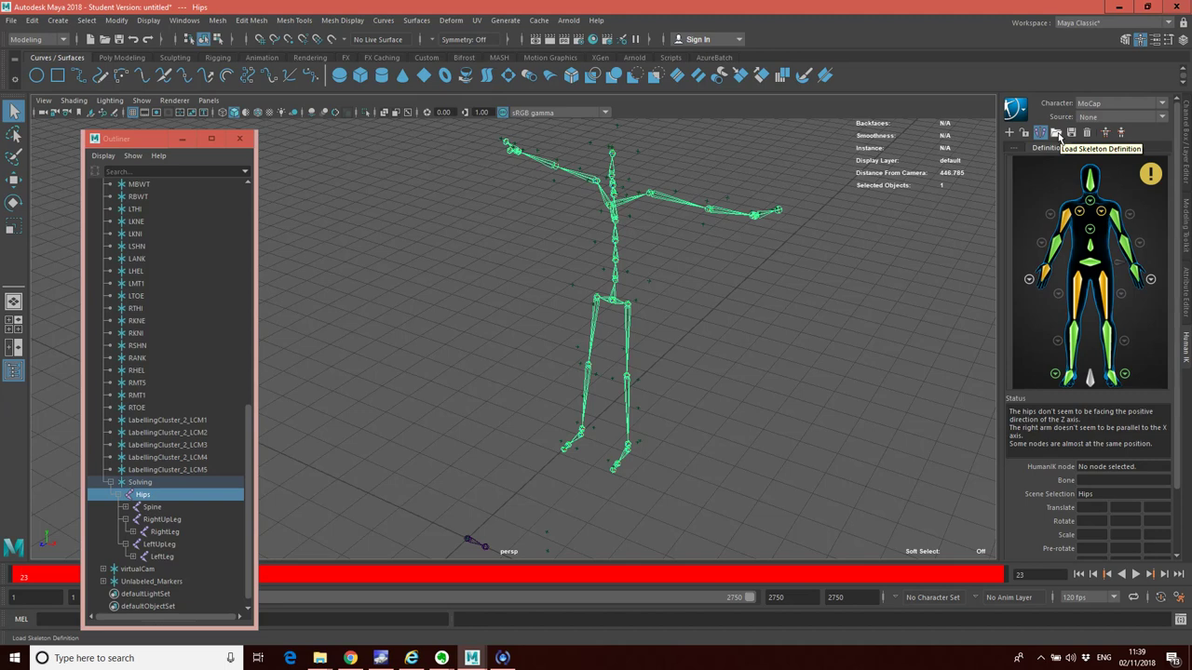
left_click(1058, 135)
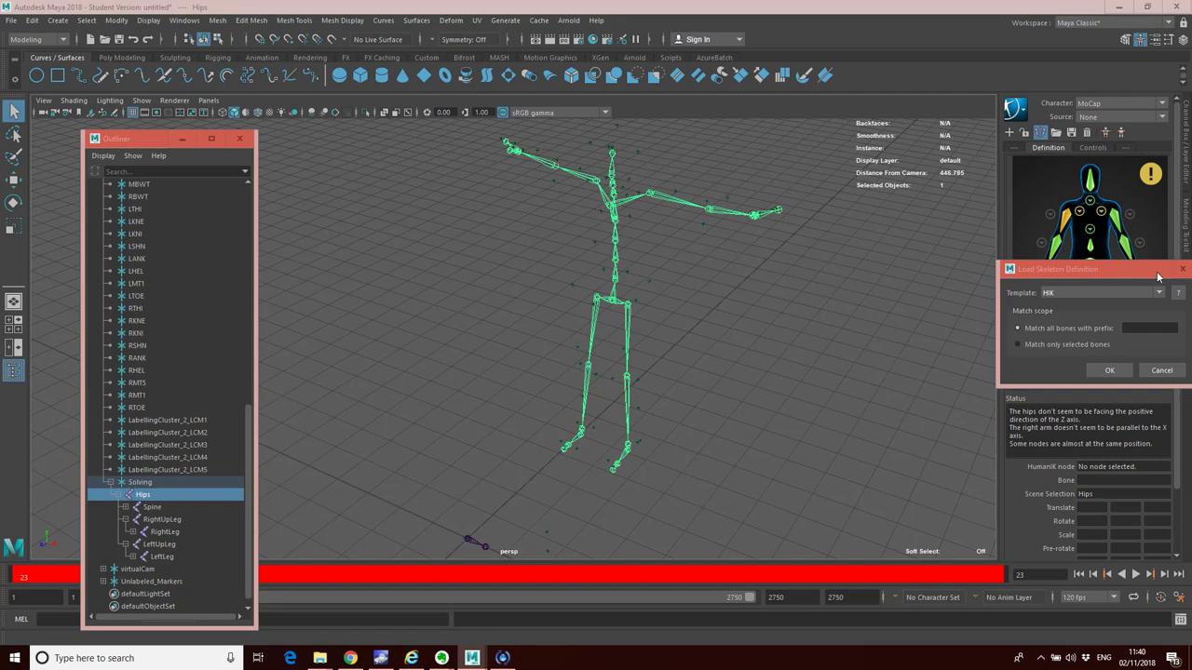
left_click(1066, 220)
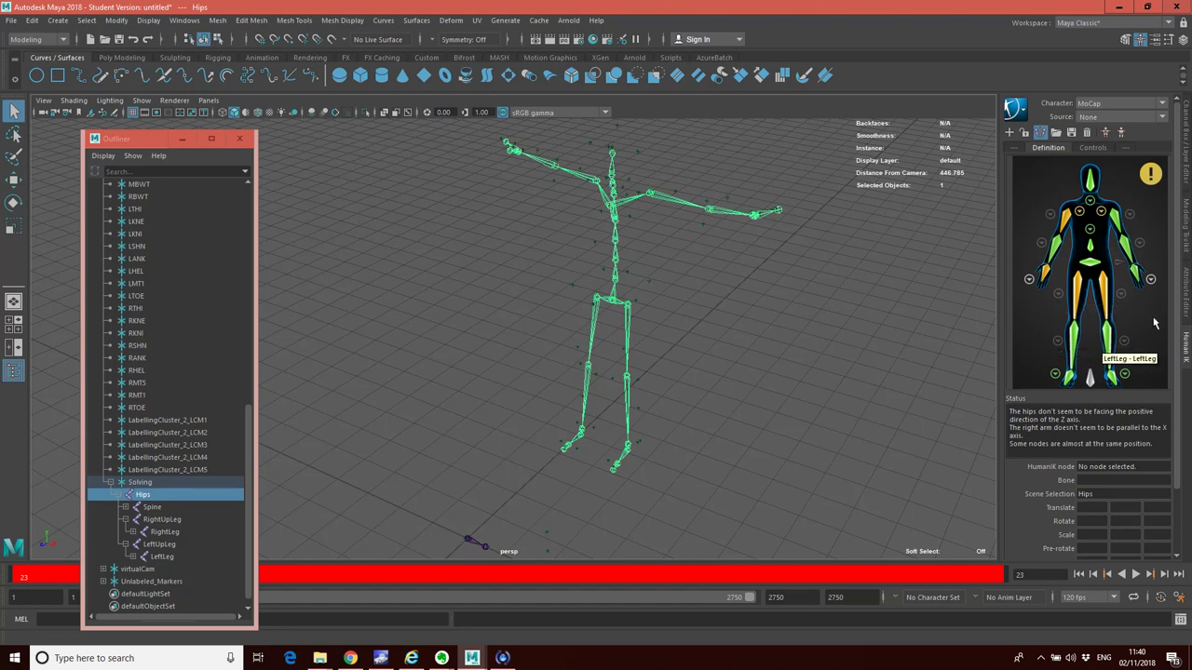
- Check the MoCap bone mapping by selecting leg, left hand and left arm bones in the definition, and clear the selection
left_click(1107, 339)
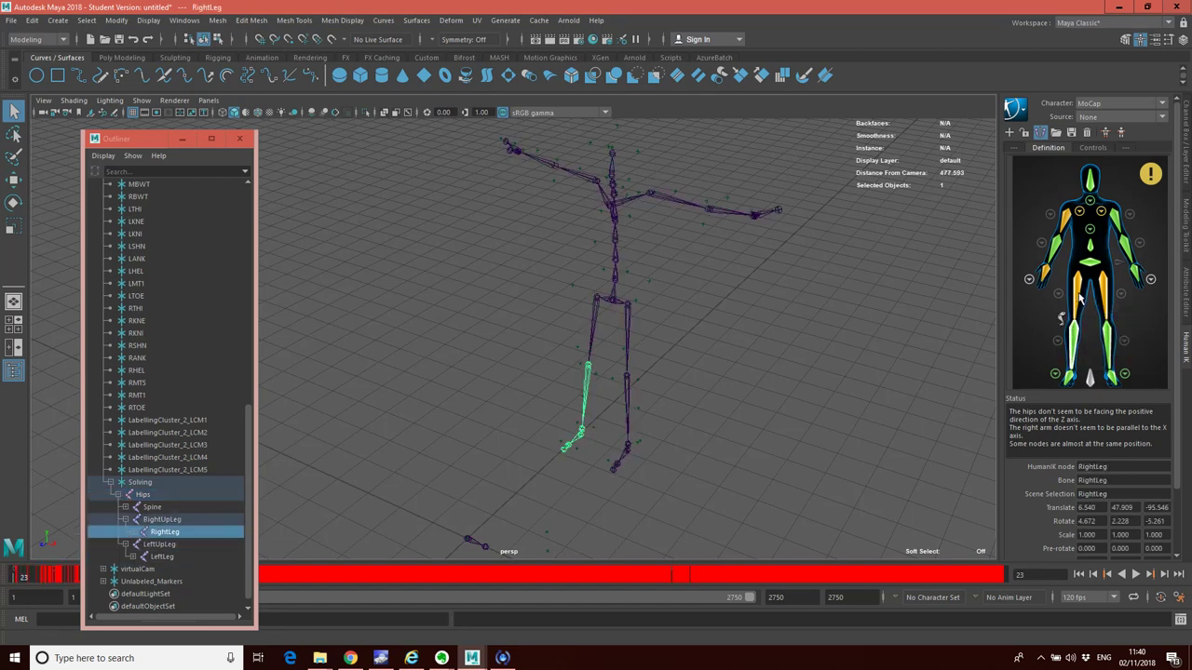
left_click(1106, 296)
left_click(1125, 250)
left_click(1135, 276)
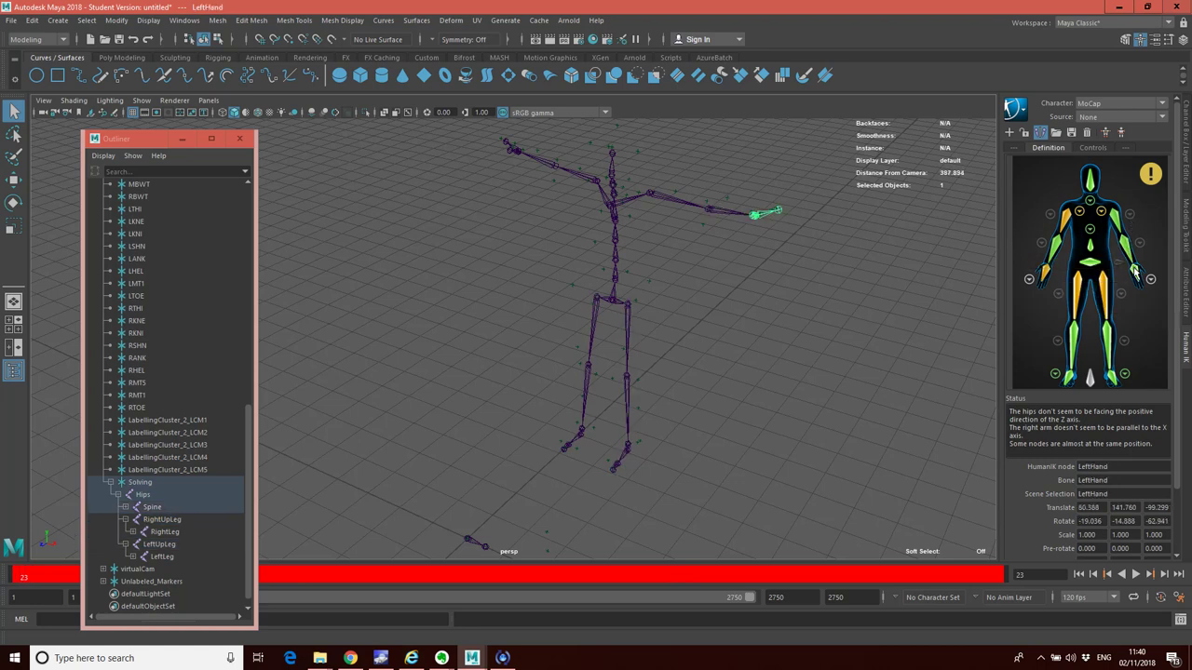
left_click(1114, 218)
left_click(1134, 313)
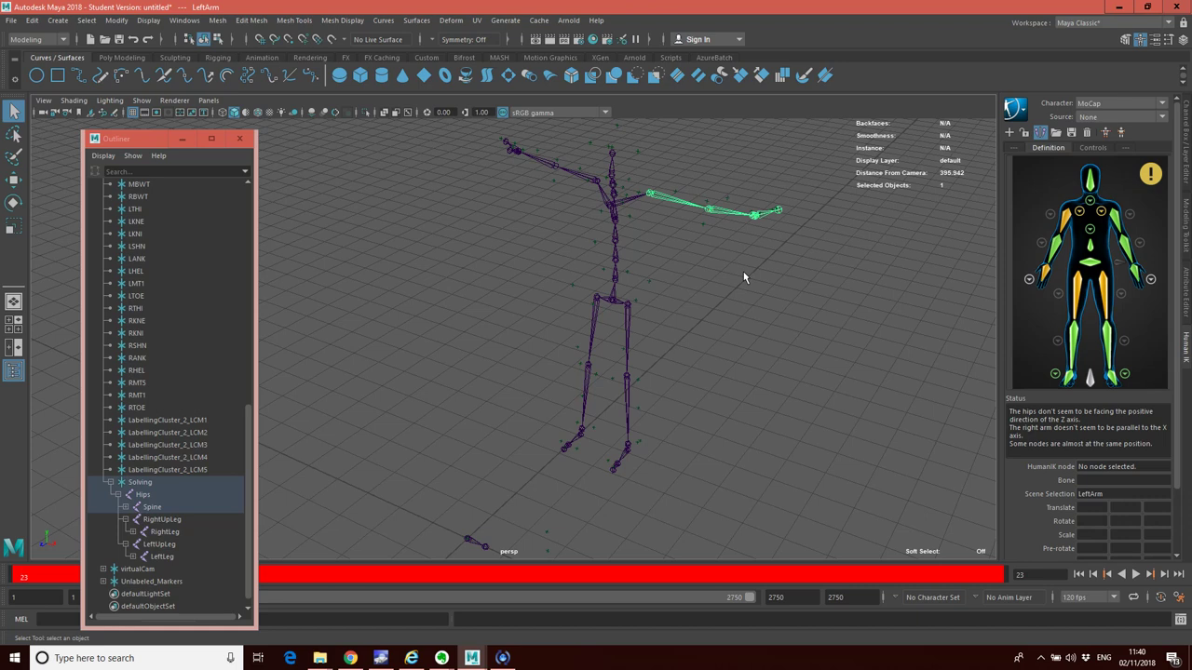
left_click(716, 313)
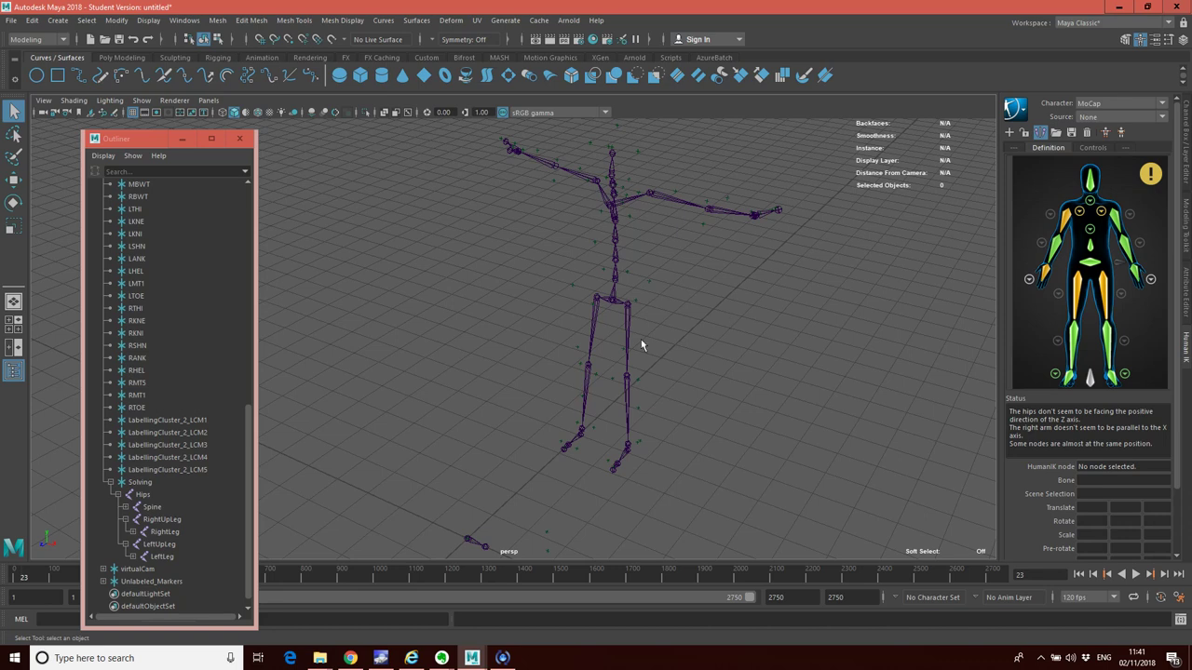
- Import Blue_dude.ma from the project's scenes folder into the current scene
left_click(10, 19)
left_click(37, 157)
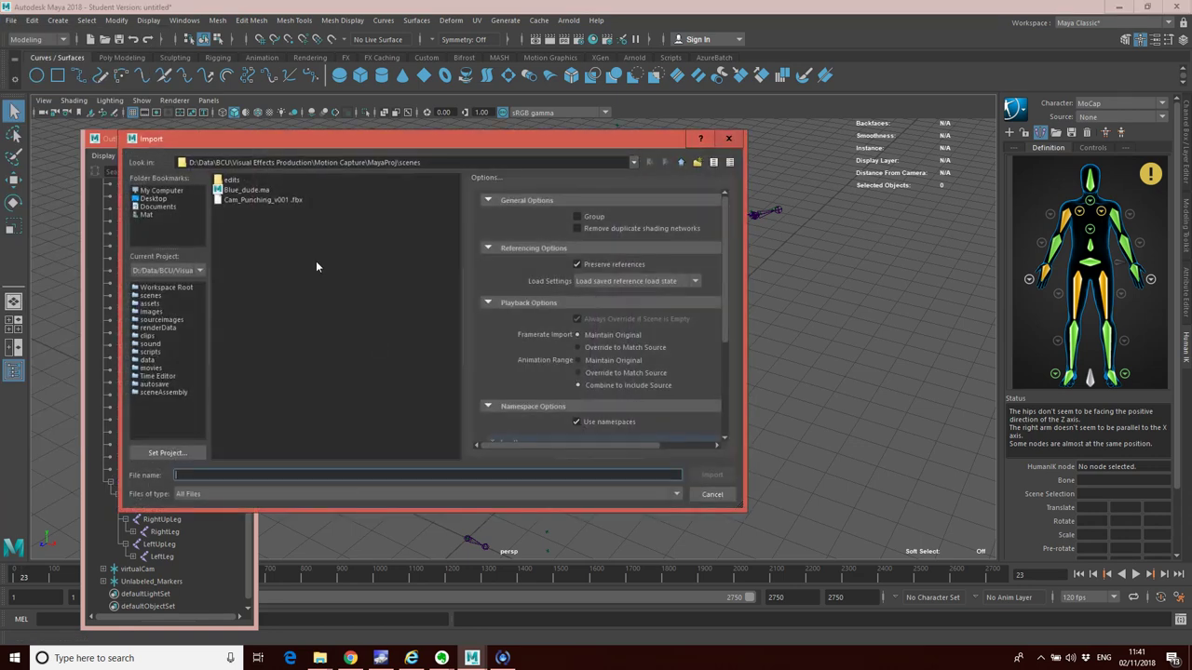
left_click(240, 191)
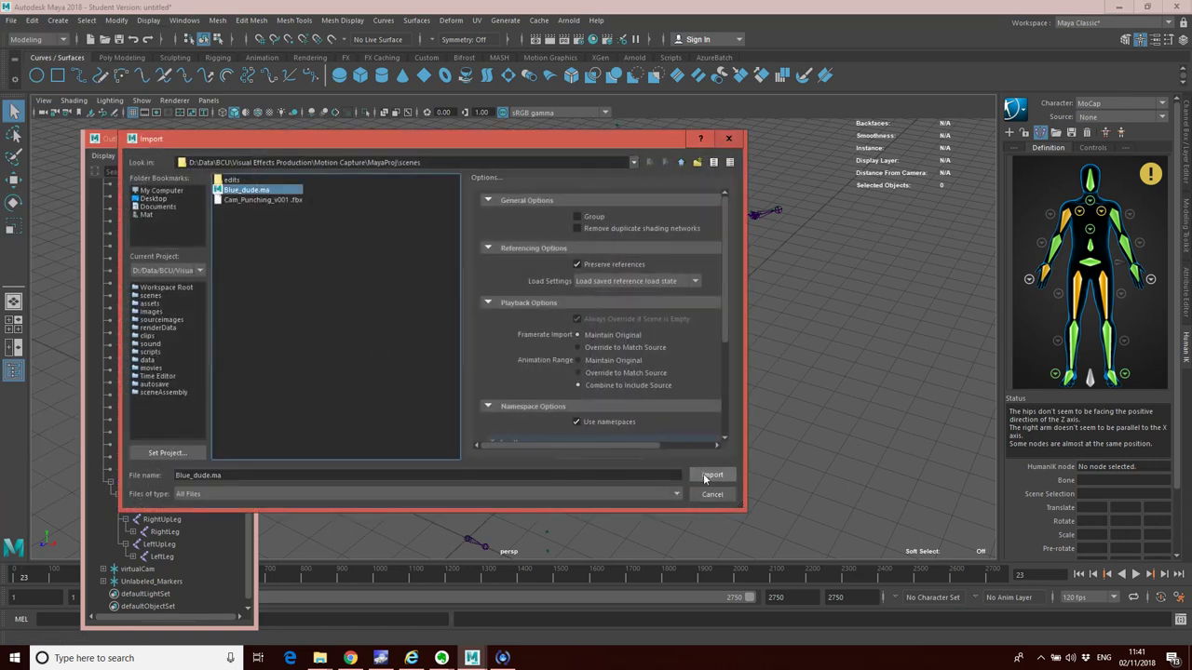
left_click(712, 477)
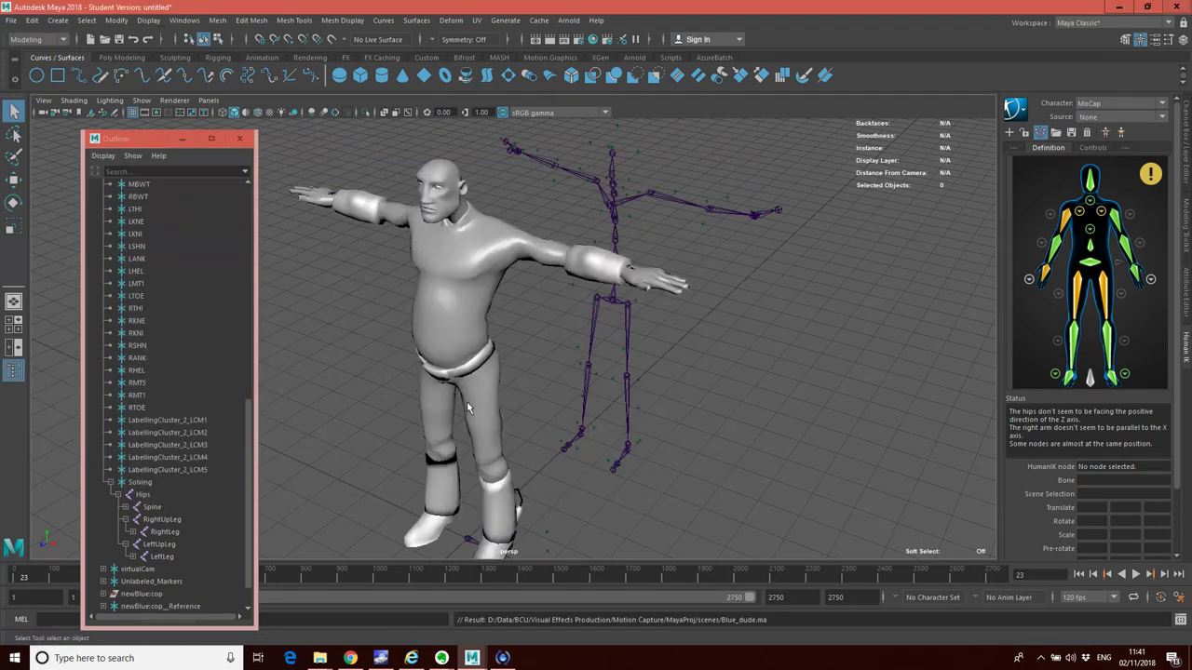
- Enable Hardware Texturing and X-Ray Joints in the perspective view
left_click(42, 102)
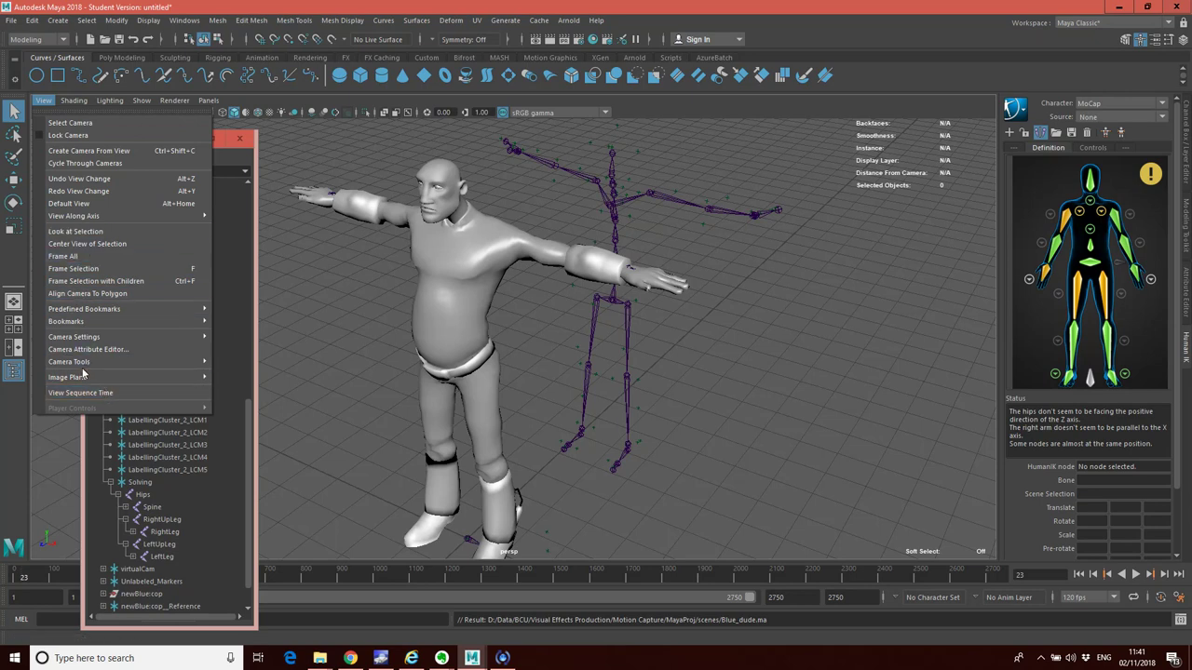
mouse_move(73, 99)
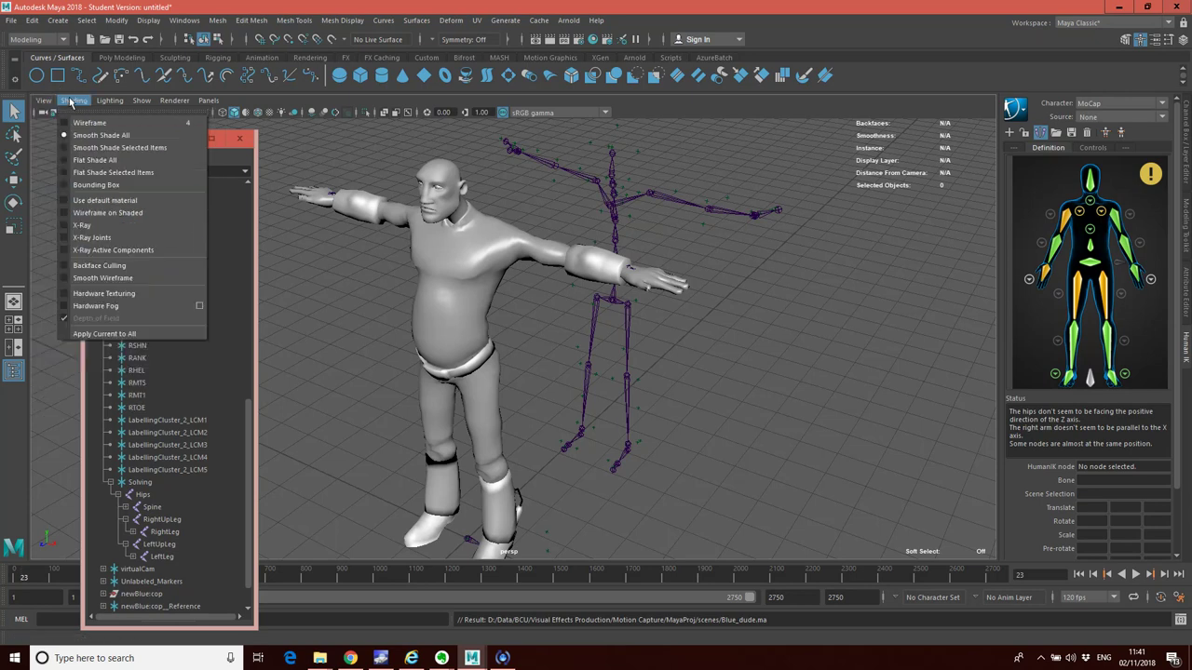
left_click(115, 295)
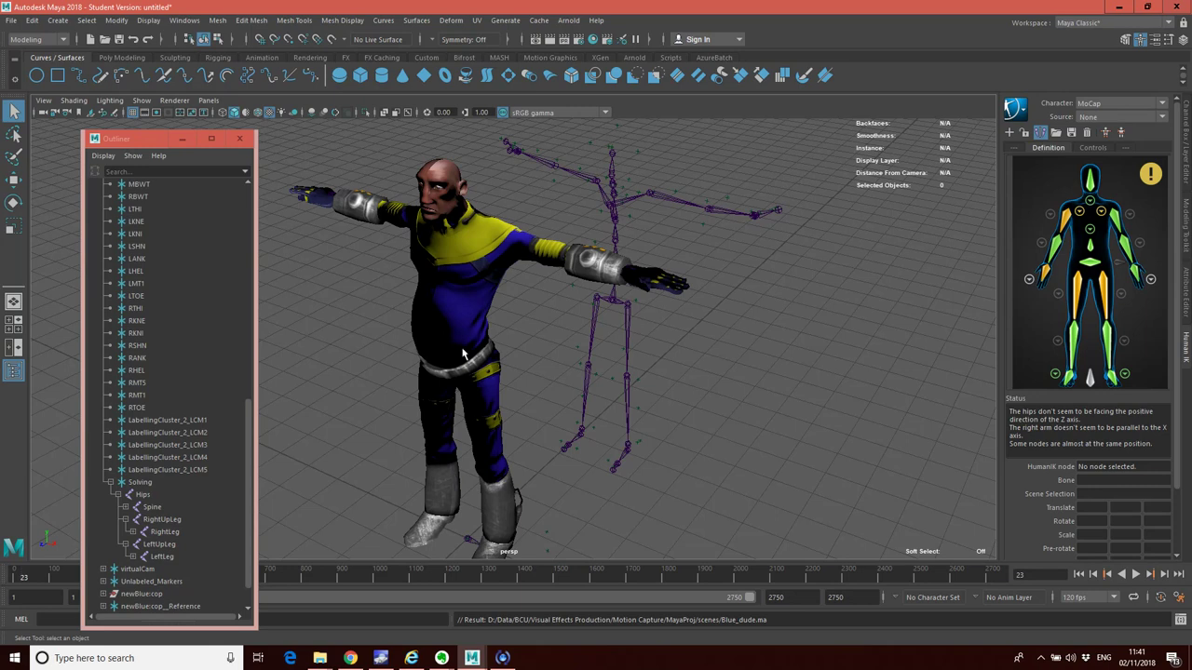
left_click(74, 100)
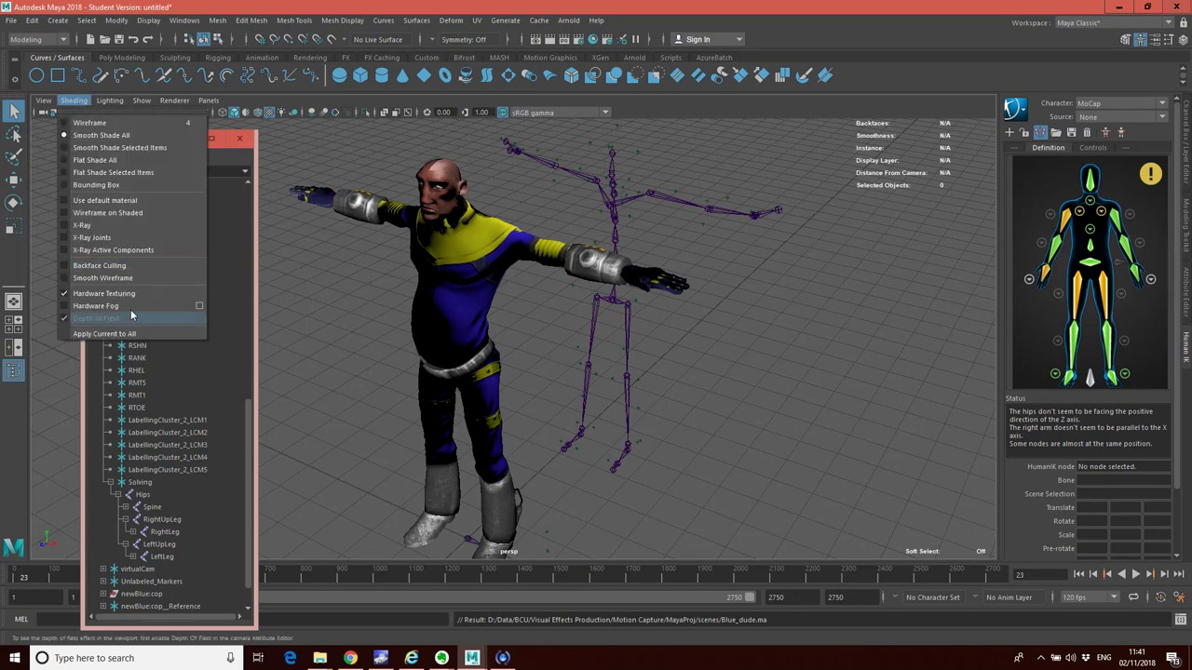
left_click(91, 238)
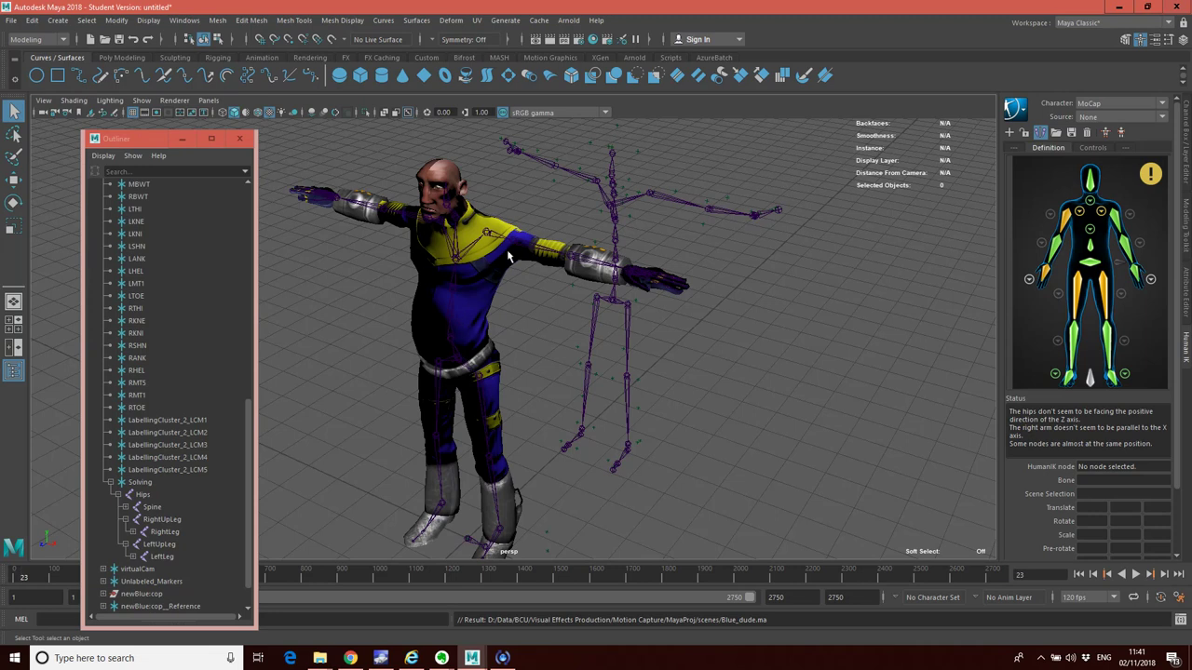
- Play the capture, return to the first frame, and set MoCap as the source for the newBlue:Blue_Dude character
key("alt+v")
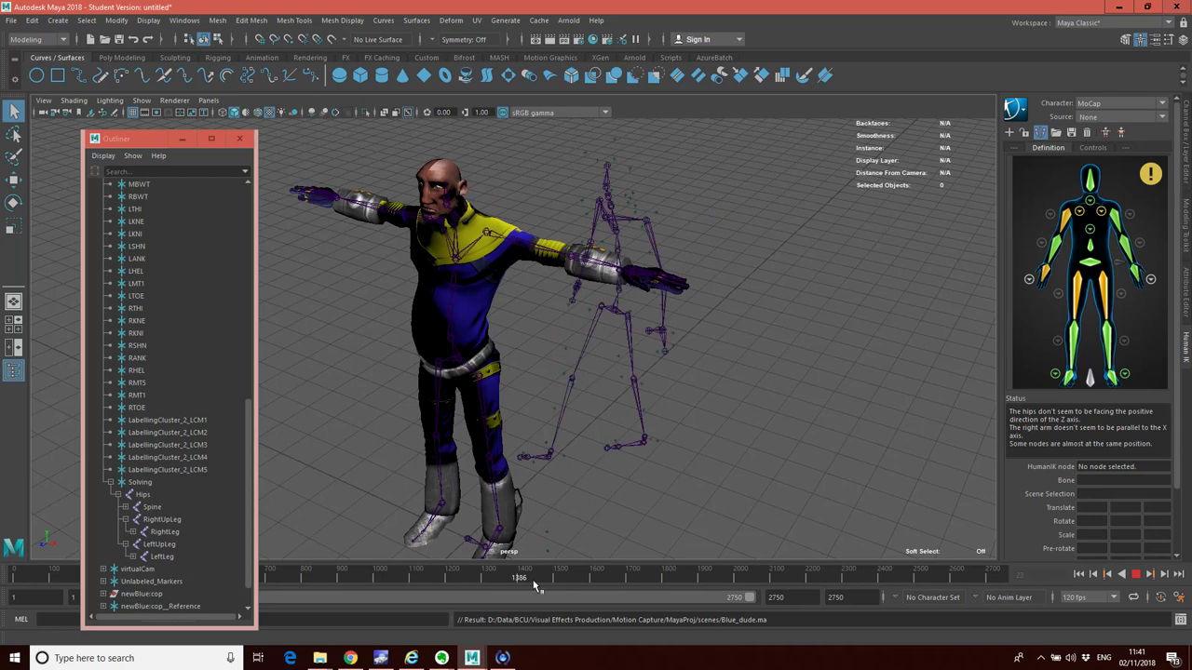
key("alt+shift+v")
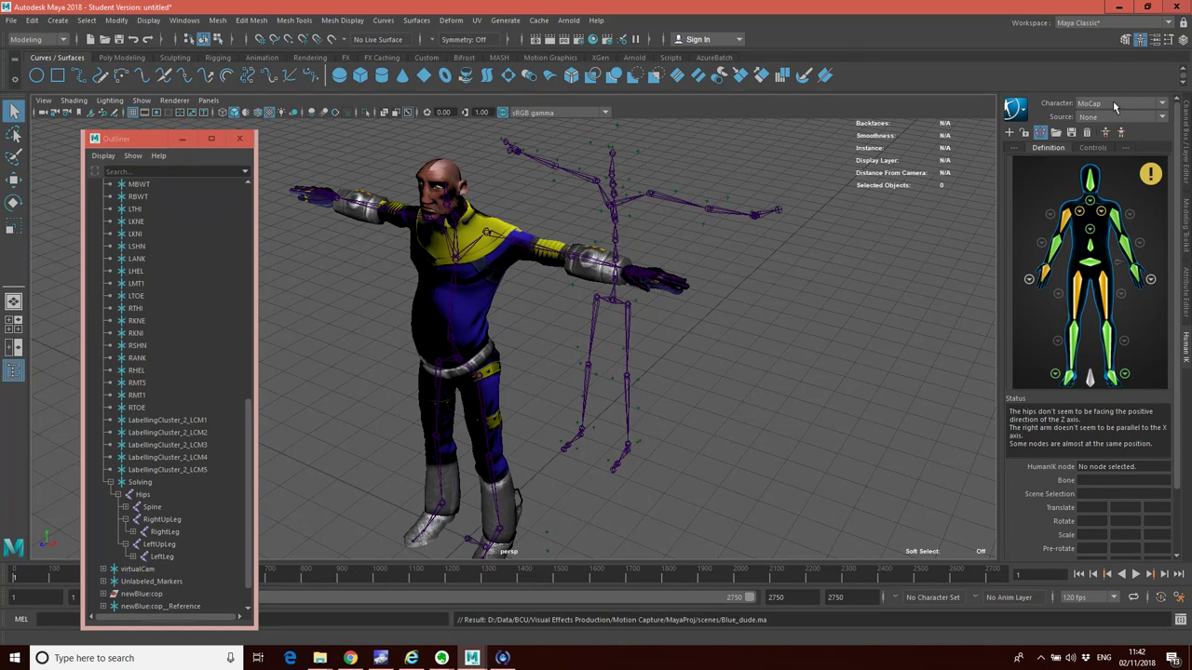
left_click(1113, 104)
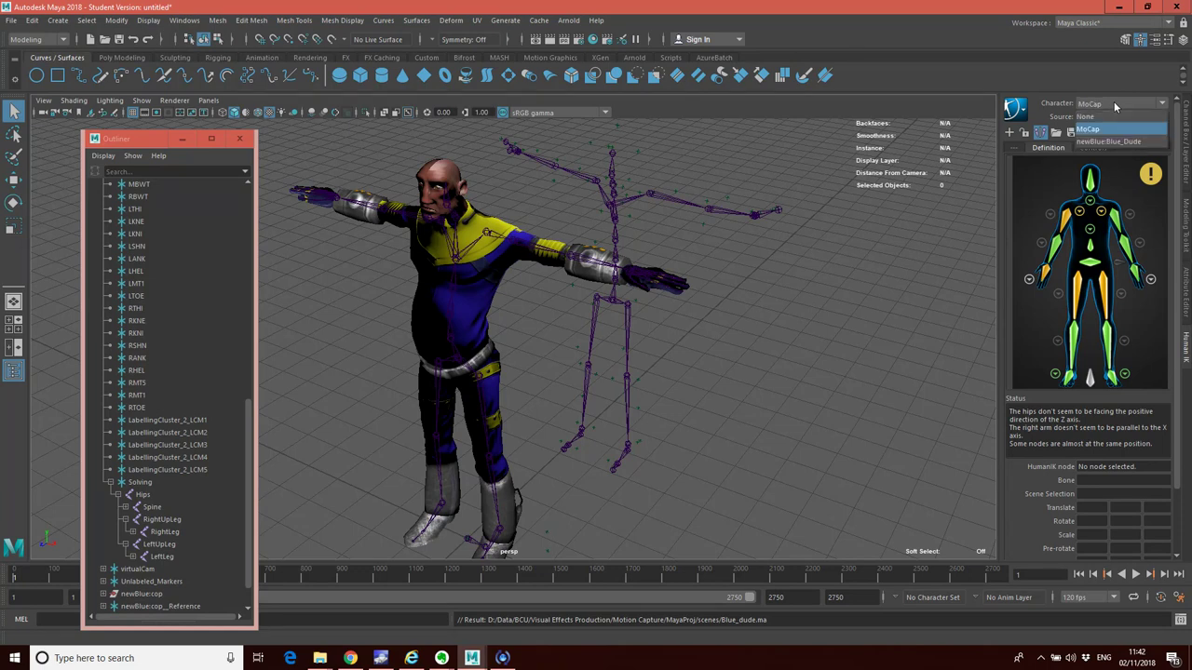
left_click(1107, 142)
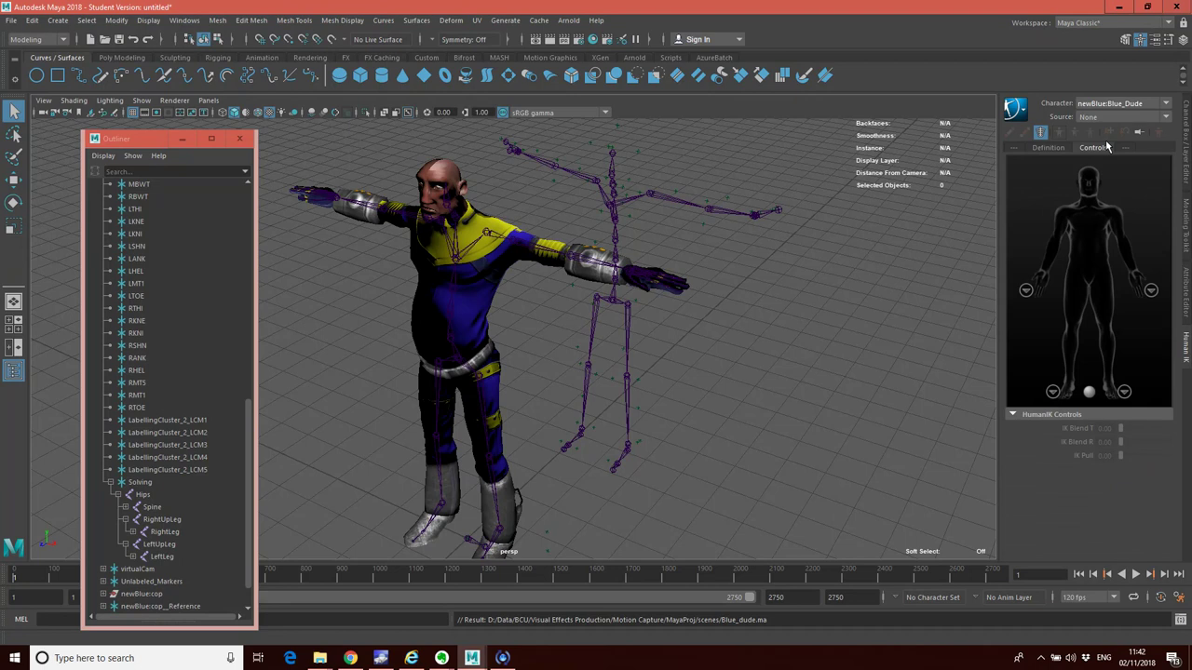
left_click(1104, 118)
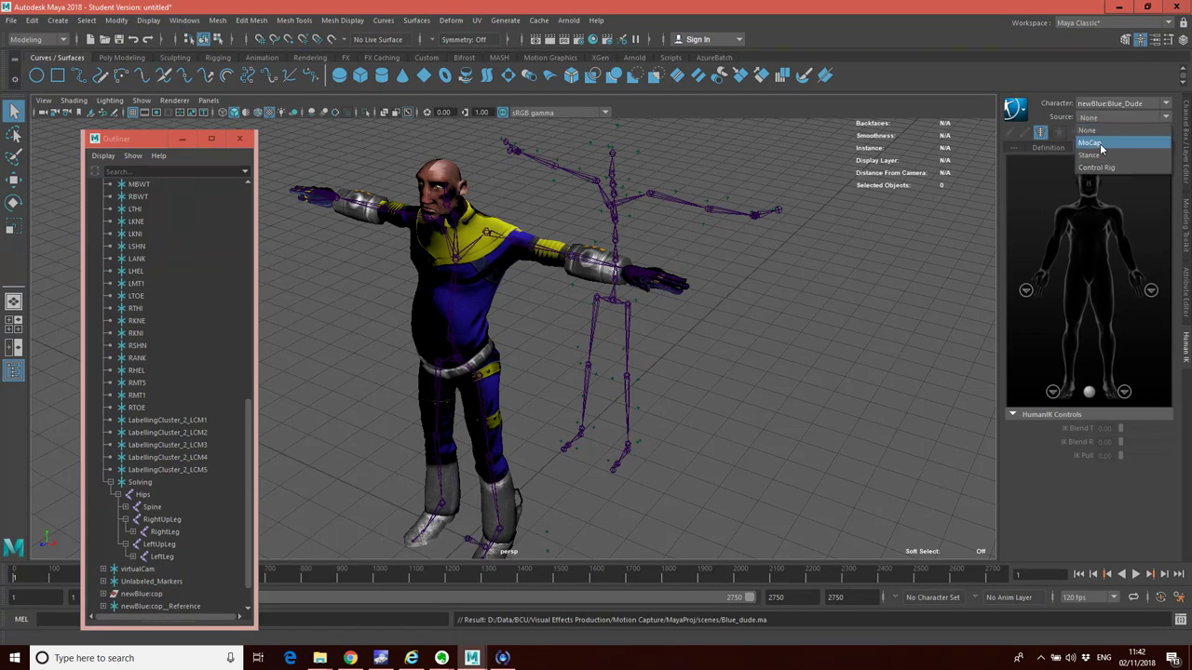
left_click(1096, 144)
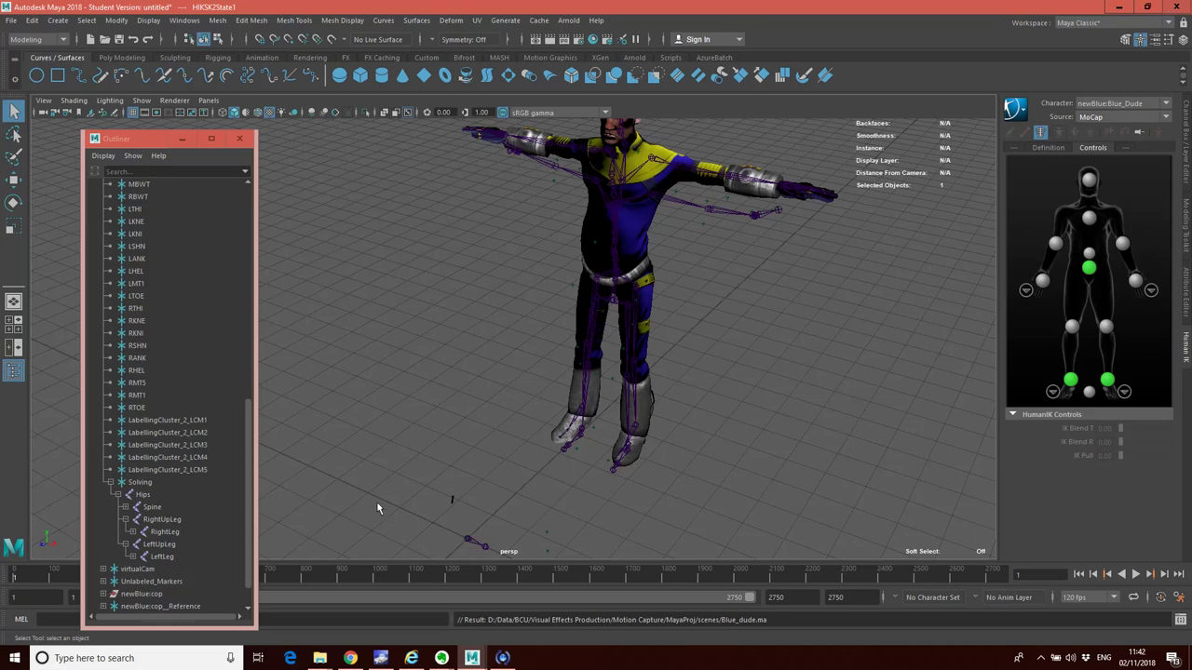
- Preview the retargeted motion from the first frame and review the character and source assignments of newBlue:Blue_Dude
key("alt+v")
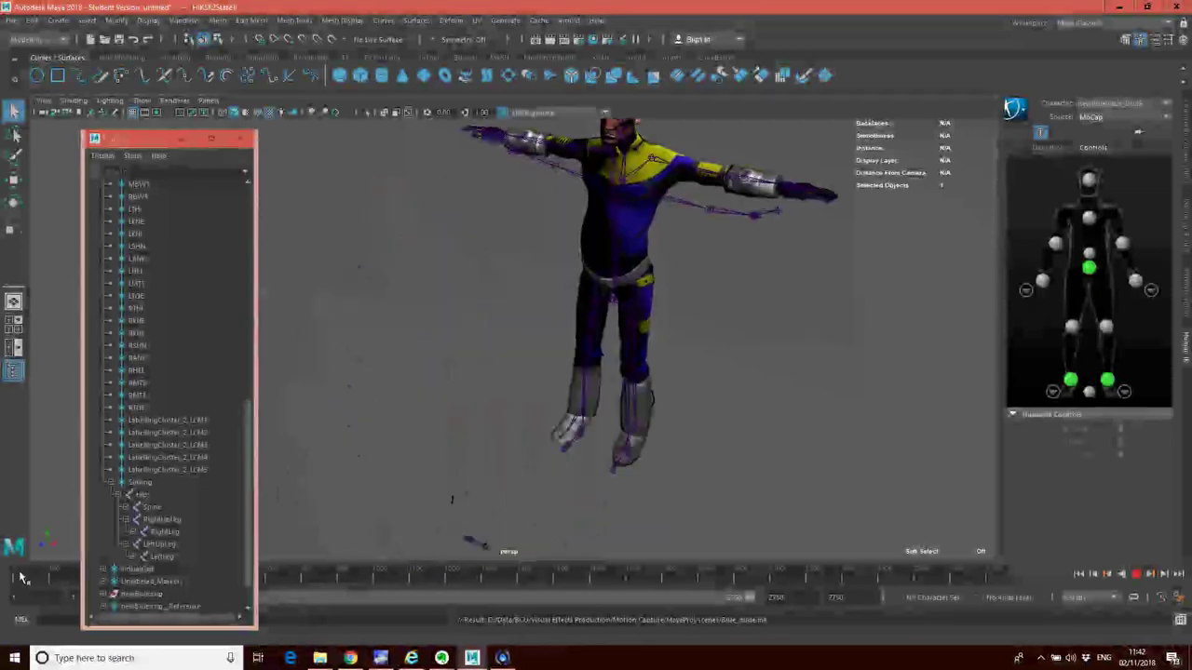
key("alt+v")
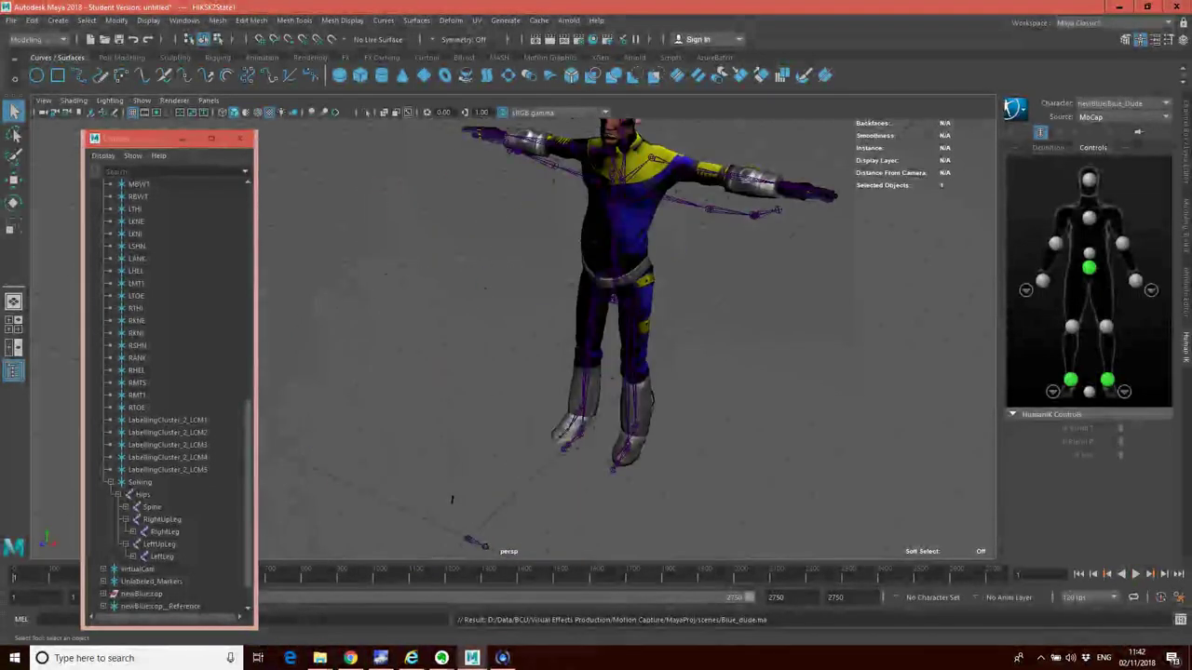
left_click(1104, 104)
left_click(1093, 140)
left_click(1101, 116)
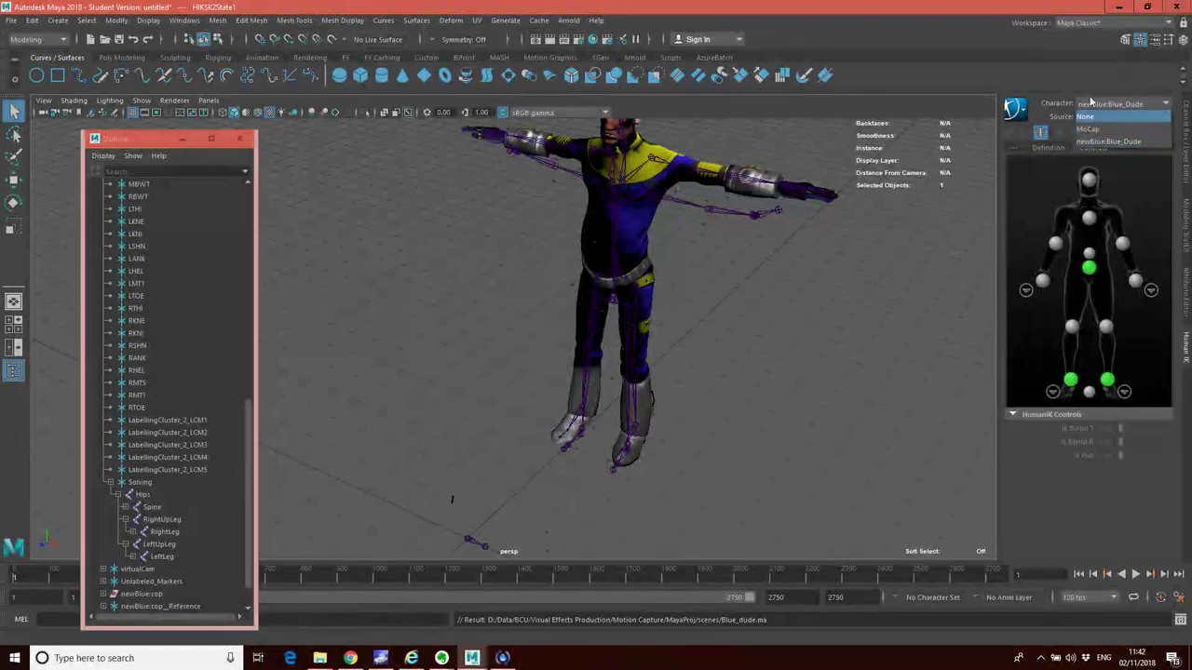
left_click(1117, 142)
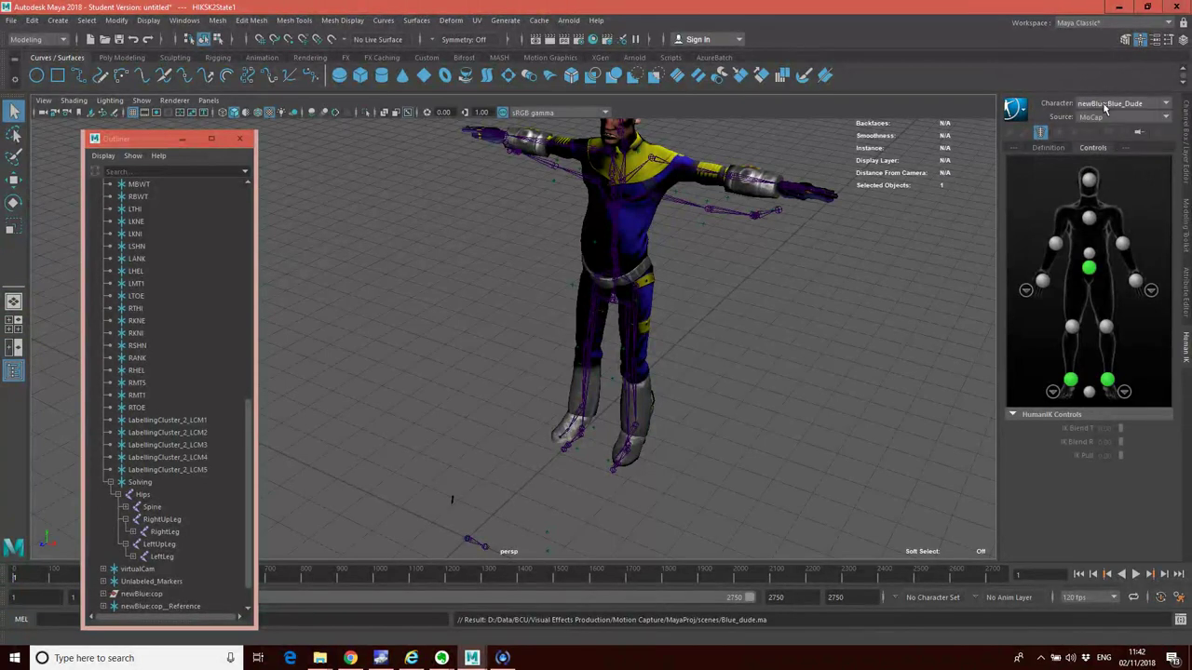
- Reselect MoCap as the source of newBlue:Blue_Dude, then play and scrub through the animation to review the retargeted motion
left_click(1107, 118)
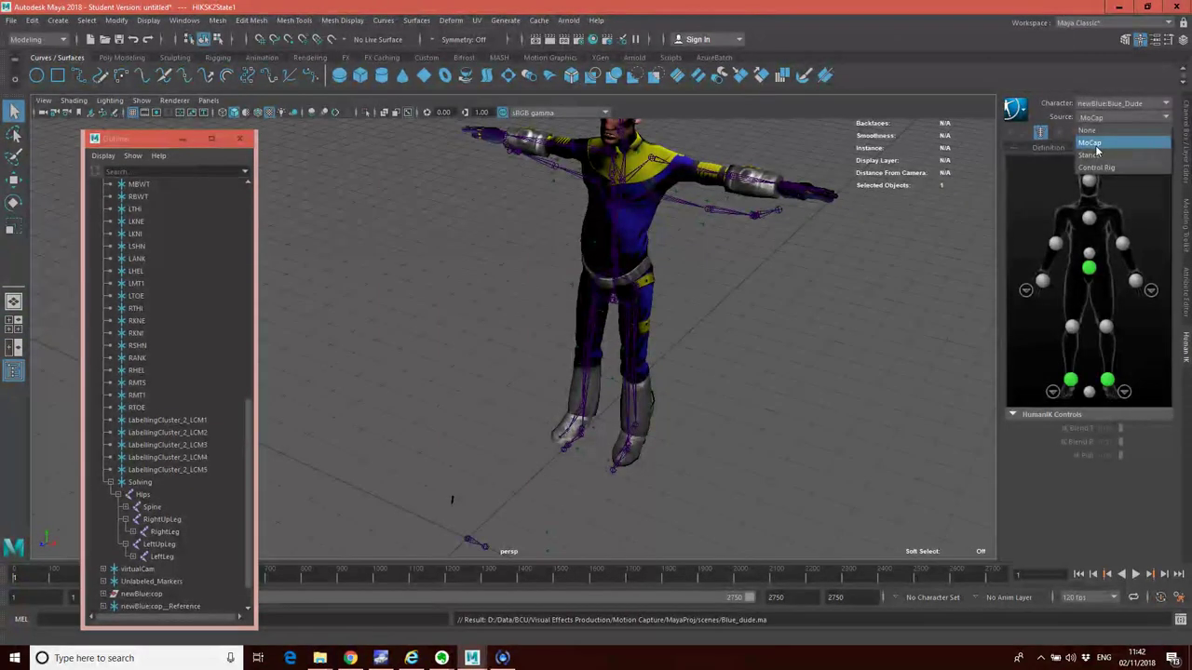
left_click(1096, 144)
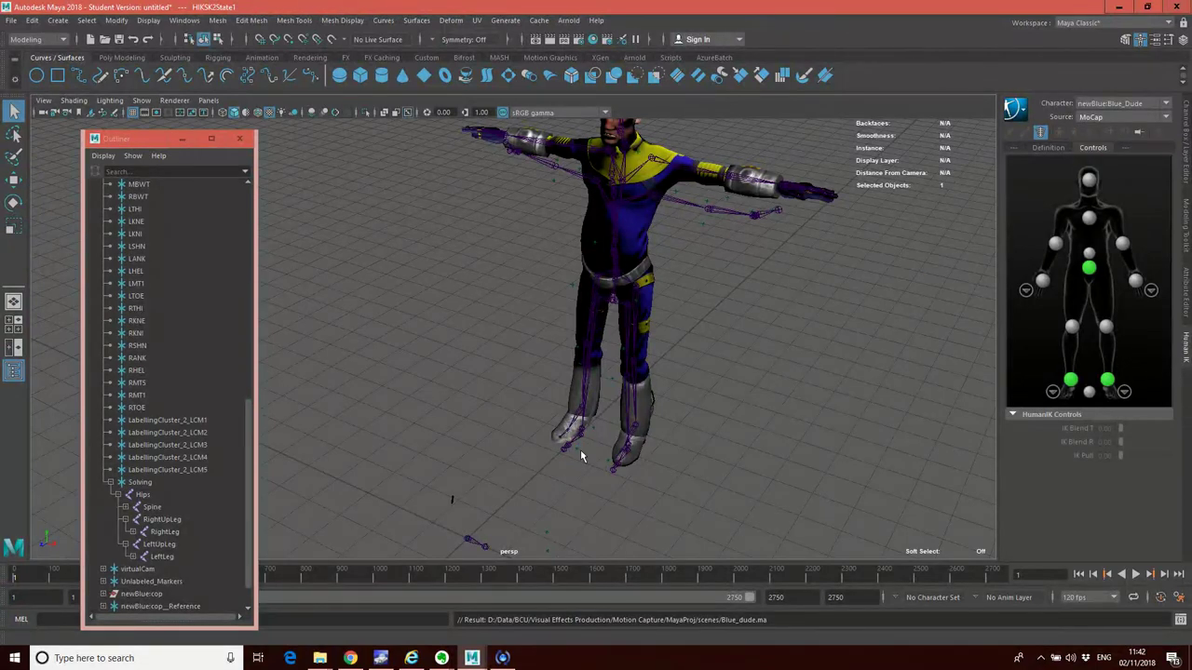
key("alt+v")
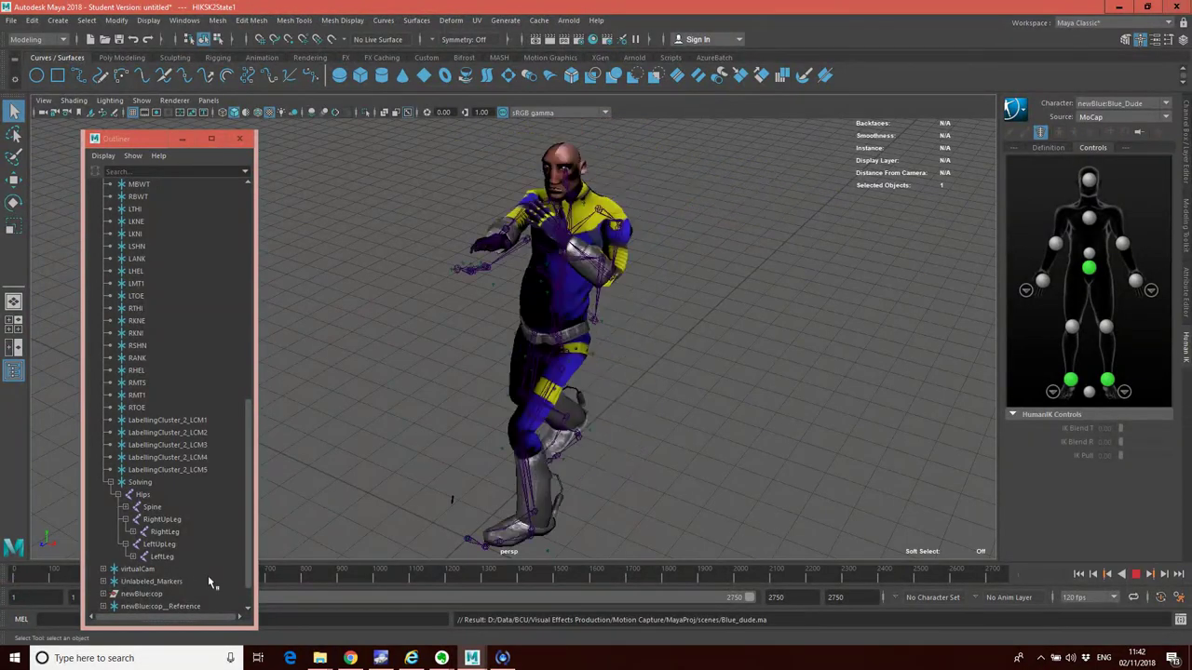
mouse_move(340, 581)
left_mouse_down()
mouse_move(1010, 582)
mouse_move(456, 584)
mouse_move(530, 593)
left_mouse_up()
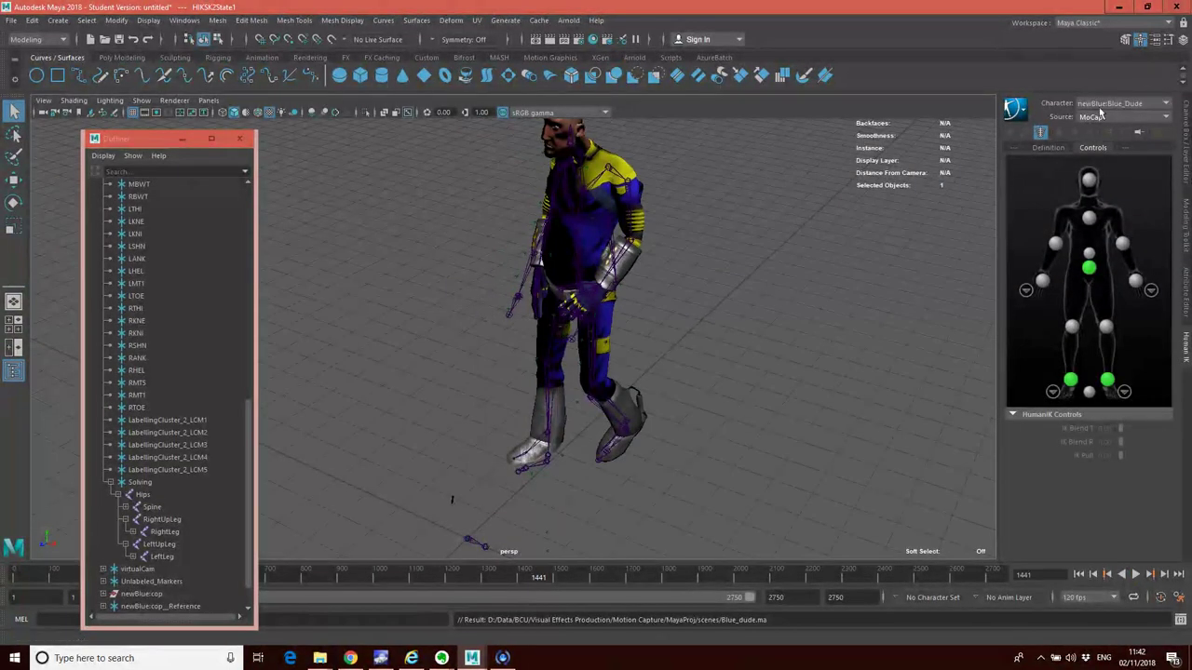
- Set the source of newBlue:Blue_Dude to None and scrub the timeline to frame 2261 to compare the character with the capture skeleton
left_click(1147, 118)
left_click(1094, 136)
mouse_move(416, 579)
left_mouse_down()
mouse_move(748, 581)
mouse_move(386, 567)
mouse_move(856, 577)
mouse_move(503, 576)
left_mouse_up()
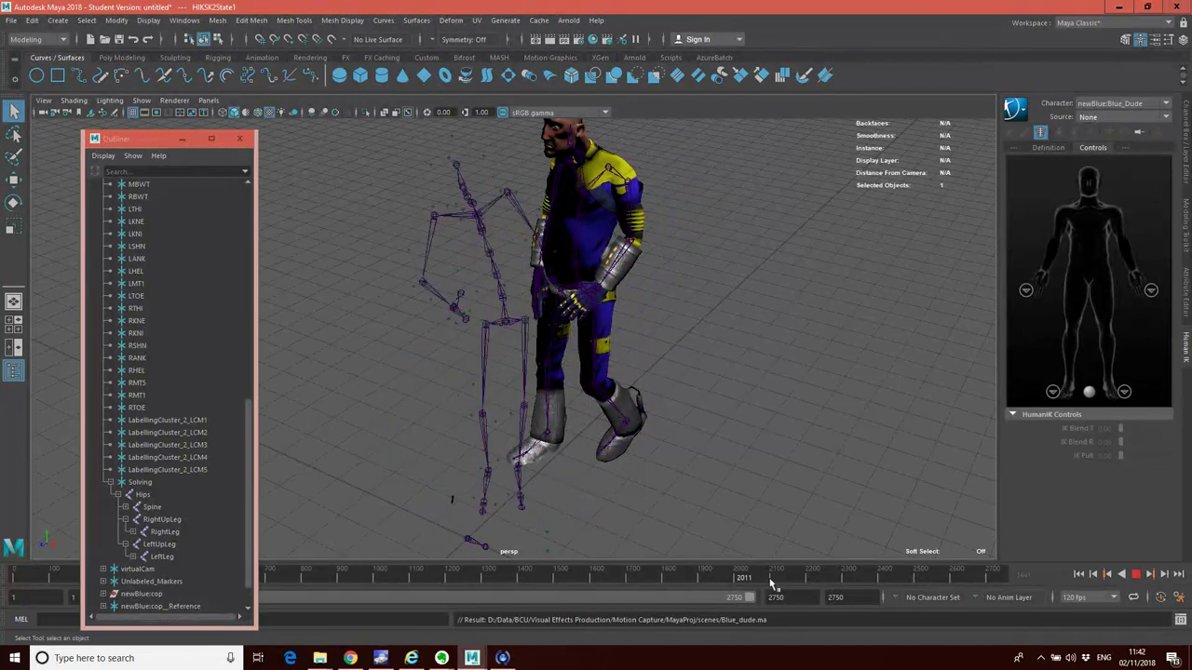
left_click(833, 578)
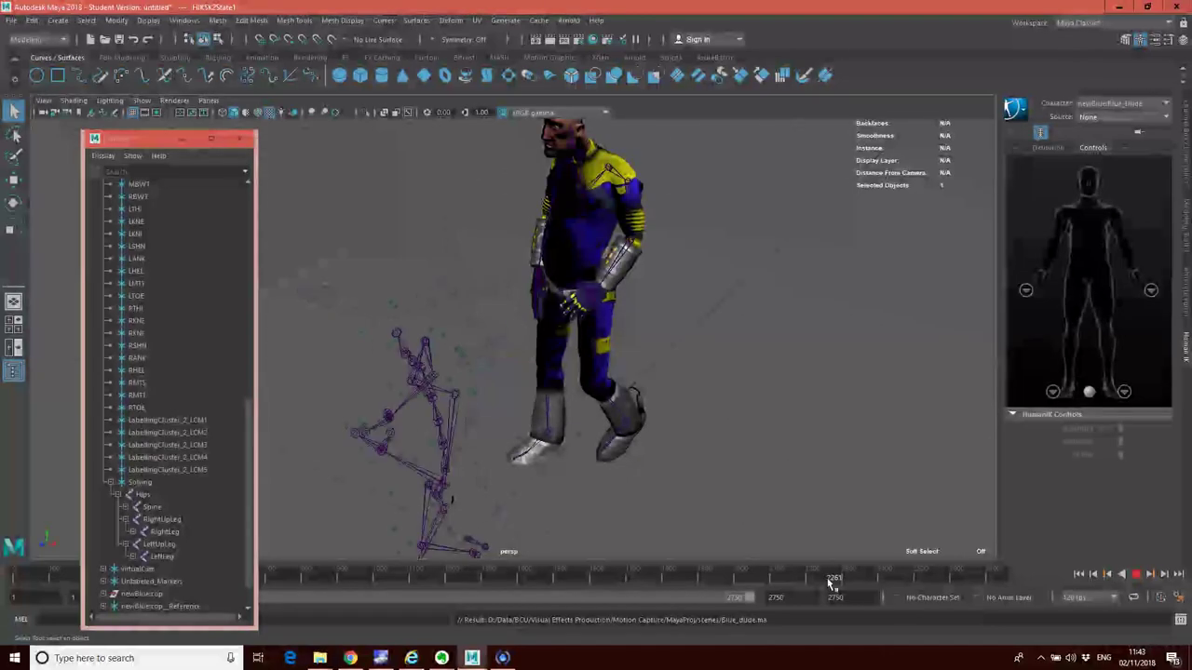
- Set the source of newBlue:Blue_Dude to MoCap again and scrub the timeline back to frame 485
left_click(1117, 115)
left_click(1105, 143)
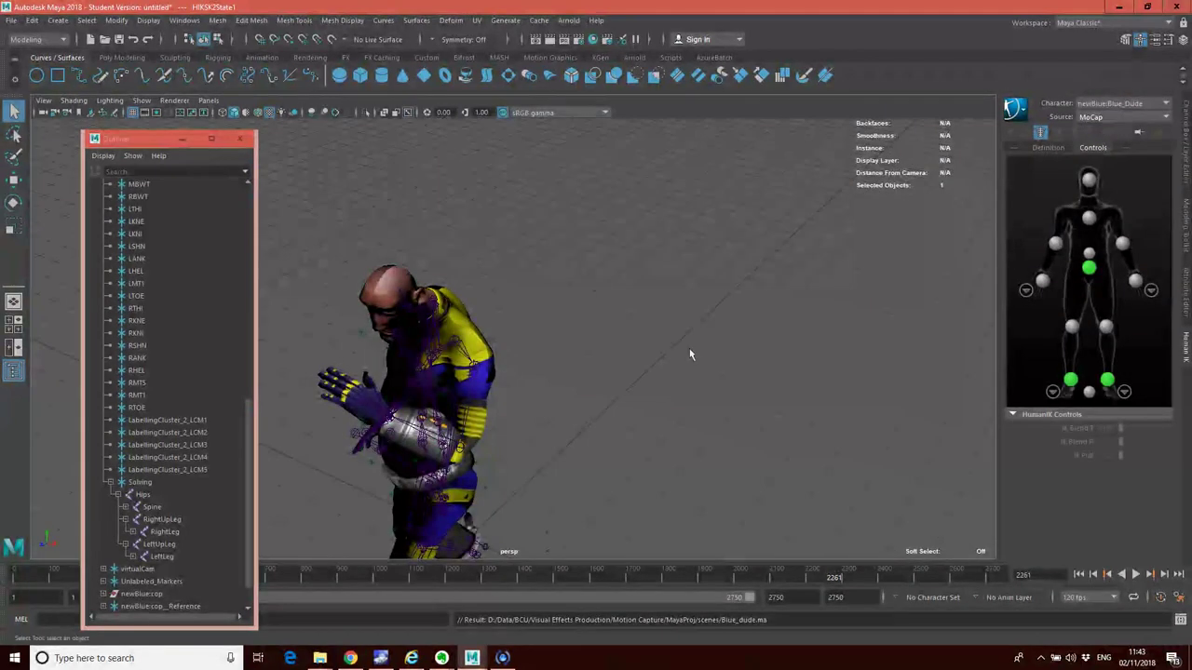
left_click_drag(430, 569, 195, 546)
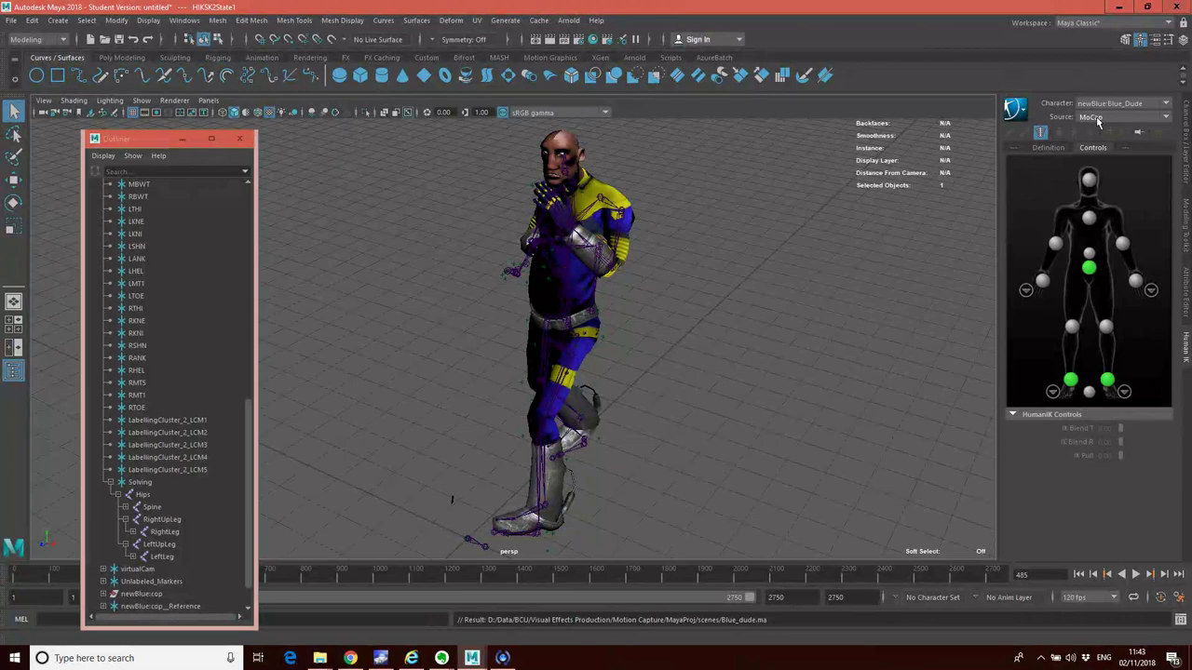
- Bake the retargeted motion to the skeleton of newBlue:Blue_Dude and scrub the timeline to frame 941 to check the baked animation
left_click(1023, 113)
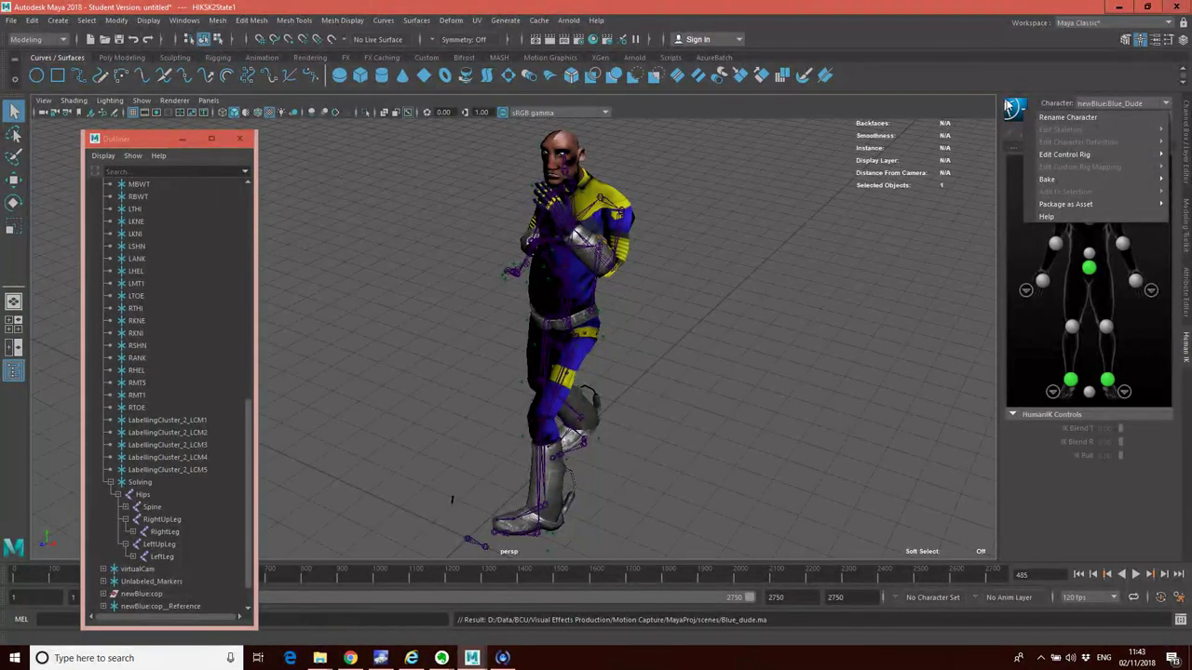
mouse_move(1048, 179)
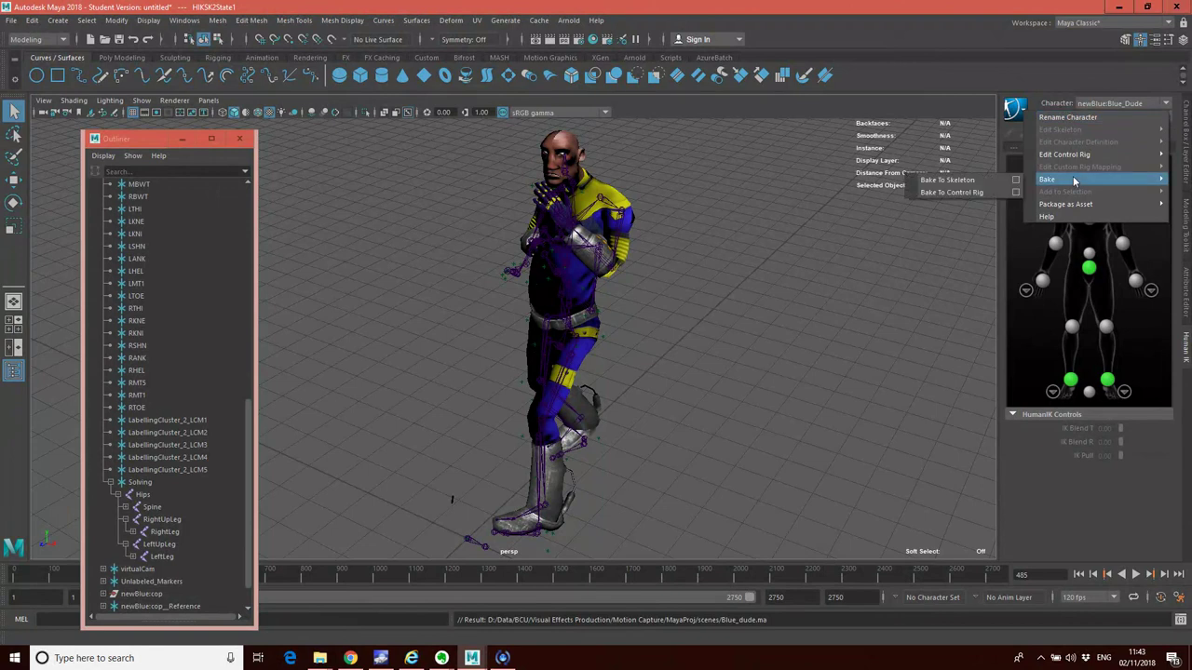
left_click(947, 181)
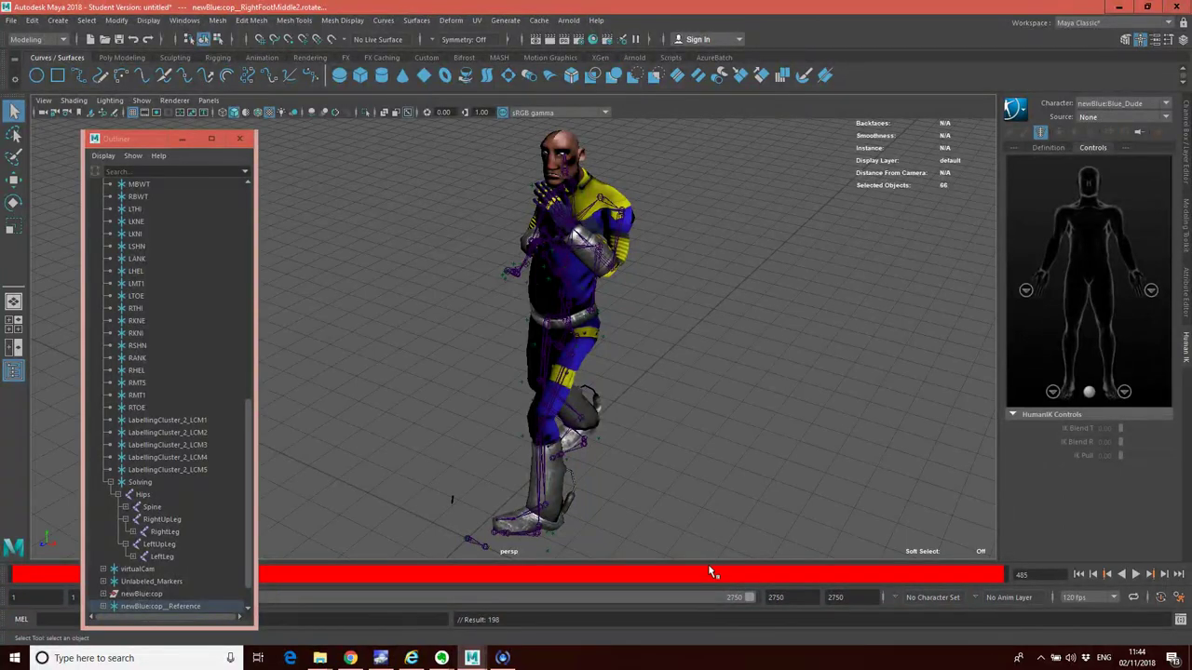
left_click_drag(710, 587, 351, 559)
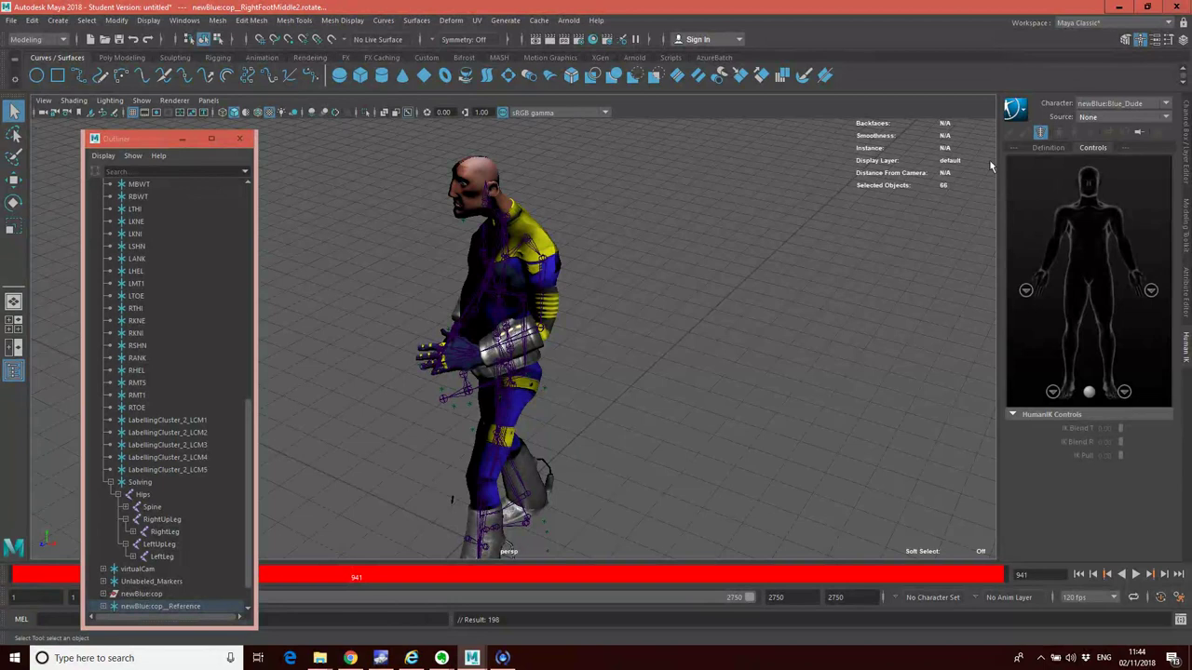
- Make MoCap the current character, set its source to Stance, and scrub to frame 1307 to check the baked character's independent motion
left_click(1104, 103)
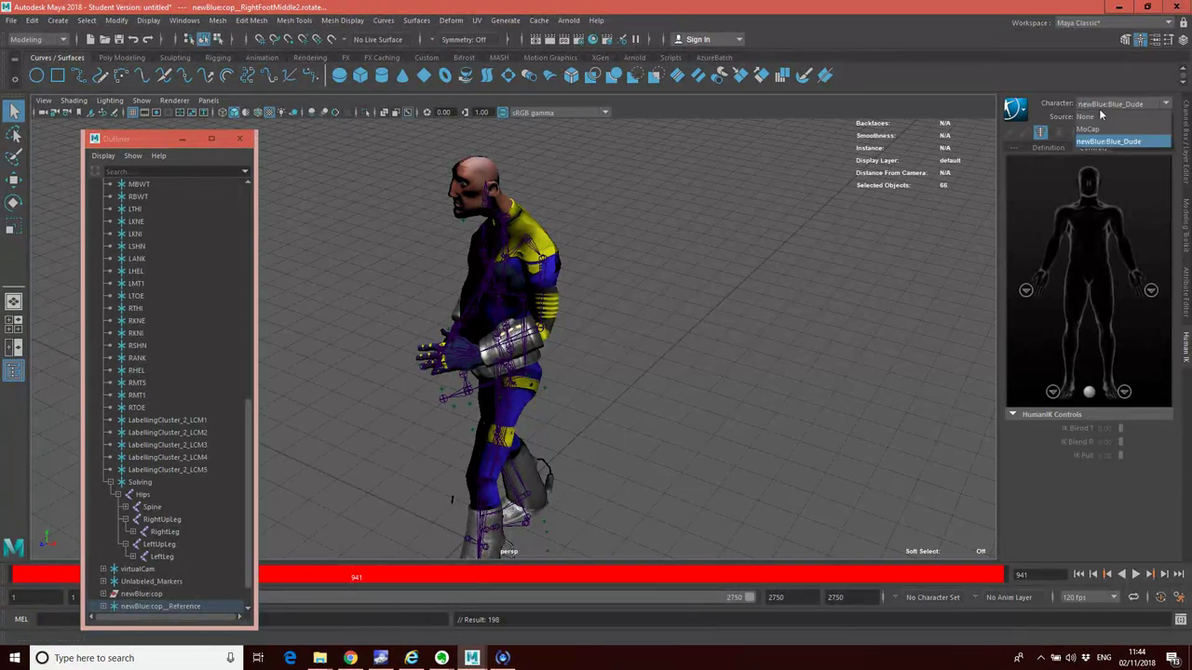
left_click(1089, 128)
left_click(1107, 117)
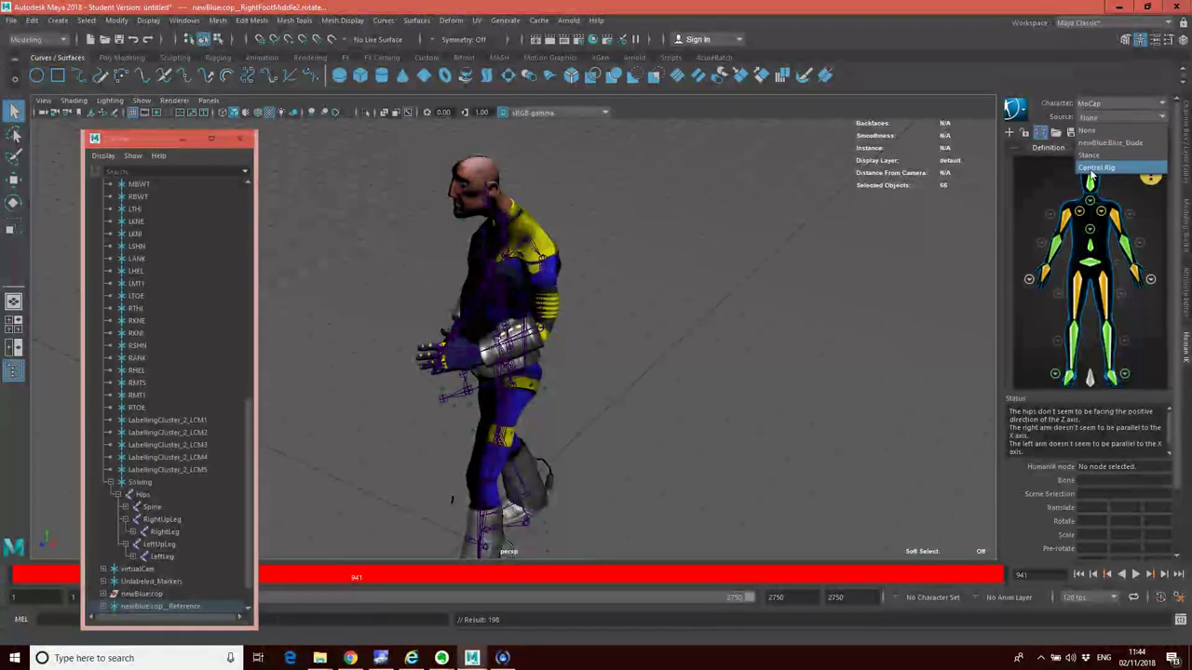
left_click(1087, 156)
left_click(417, 578)
mouse_move(417, 579)
left_mouse_down()
mouse_move(540, 578)
mouse_move(442, 579)
mouse_move(532, 581)
mouse_move(491, 579)
left_mouse_up()
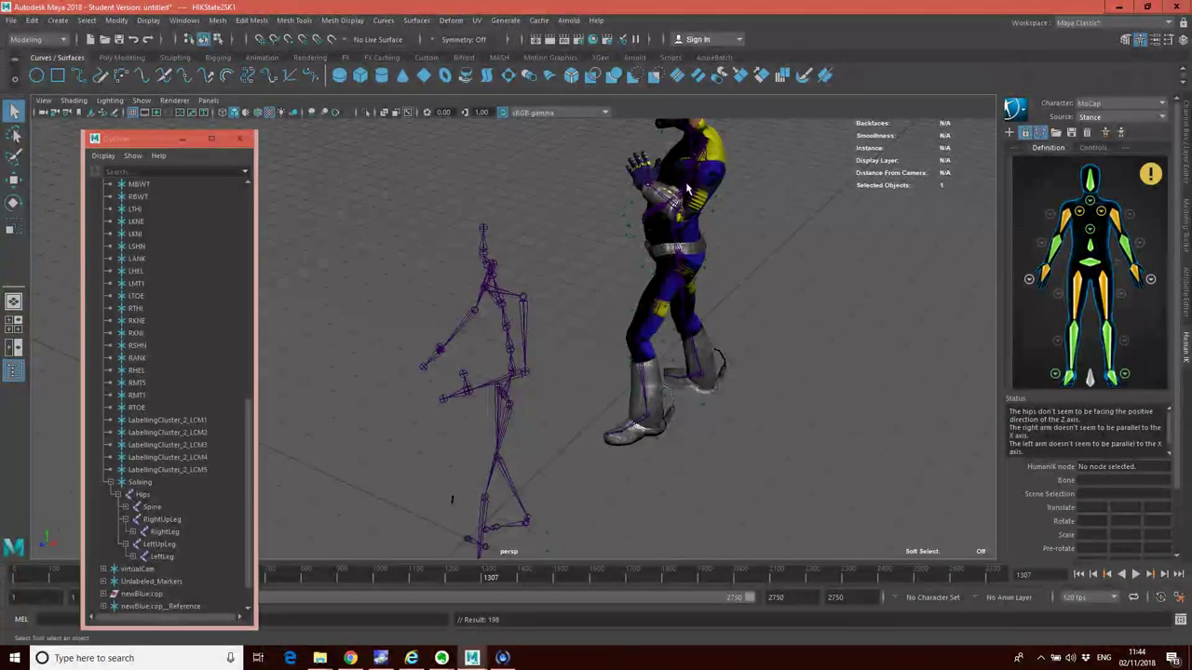